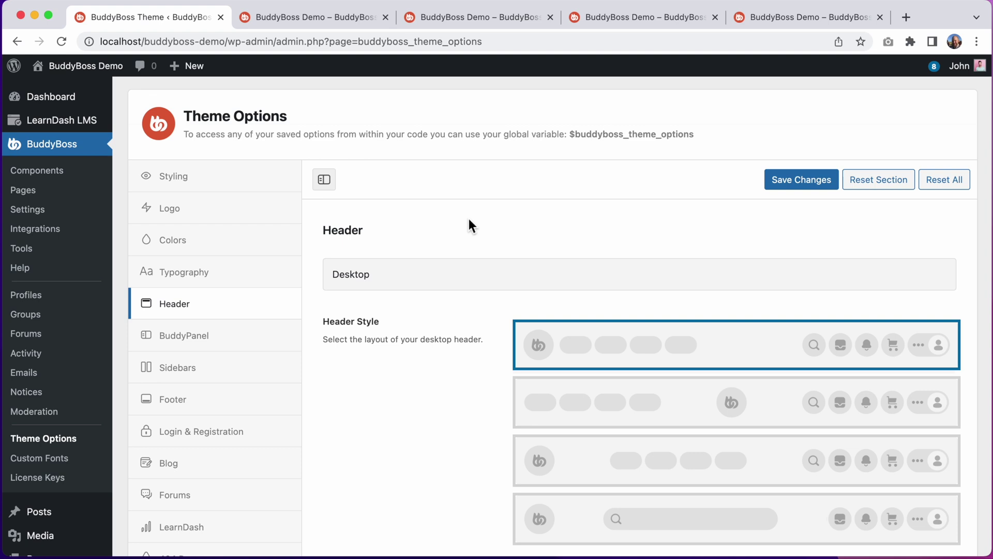
Review the desktop header style and menu settings, then view the demo site's activity feed.
scroll(469, 219, "down", 15)
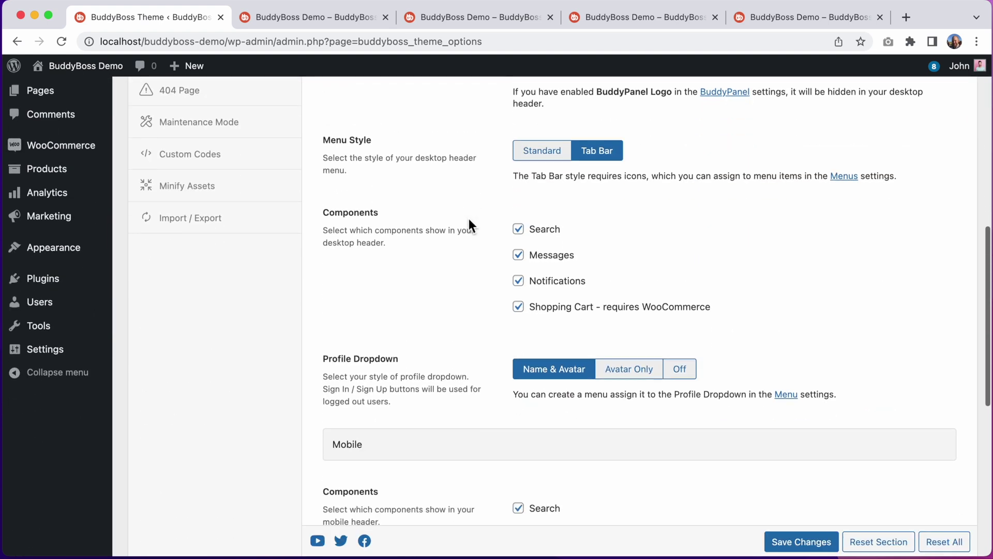
scroll(431, 349, "up", 15)
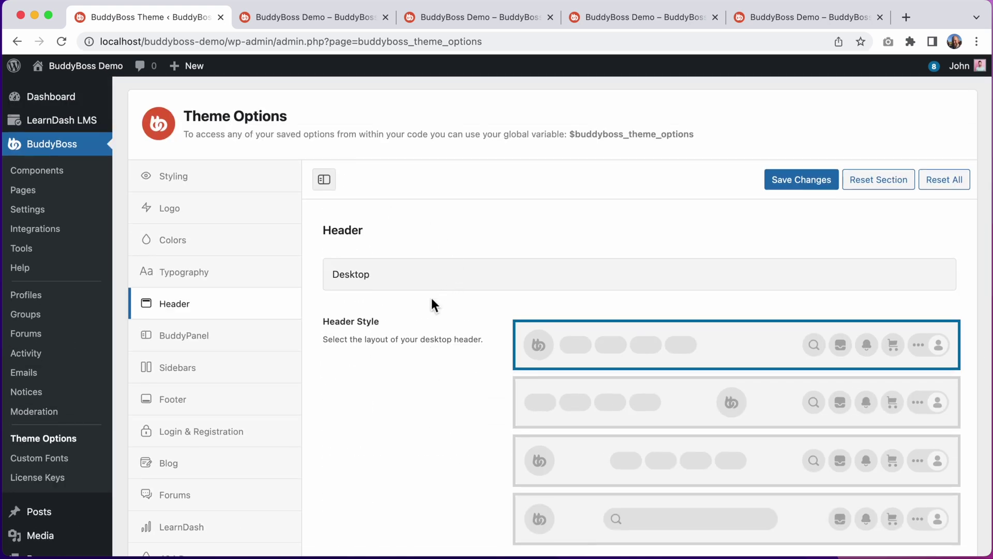
scroll(433, 300, "down", 3)
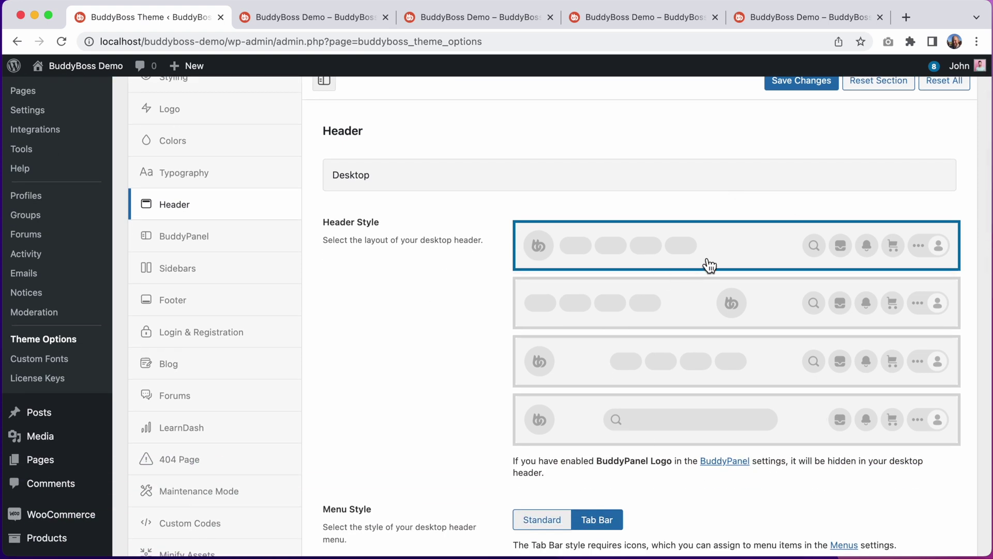
left_click(329, 20)
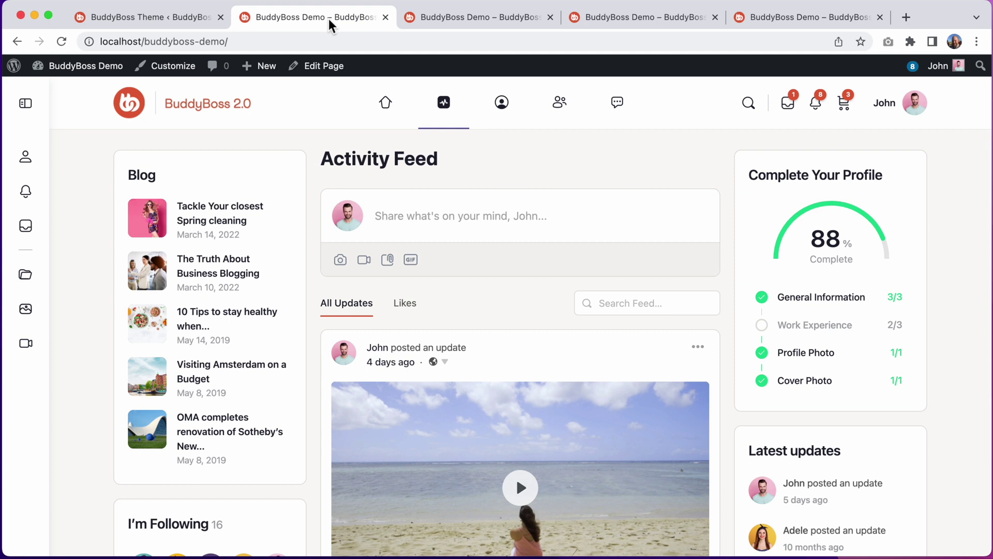
On the search-bar header version of the site, search for 'the' and dismiss the results.
mouse_move(559, 115)
left_click(508, 23)
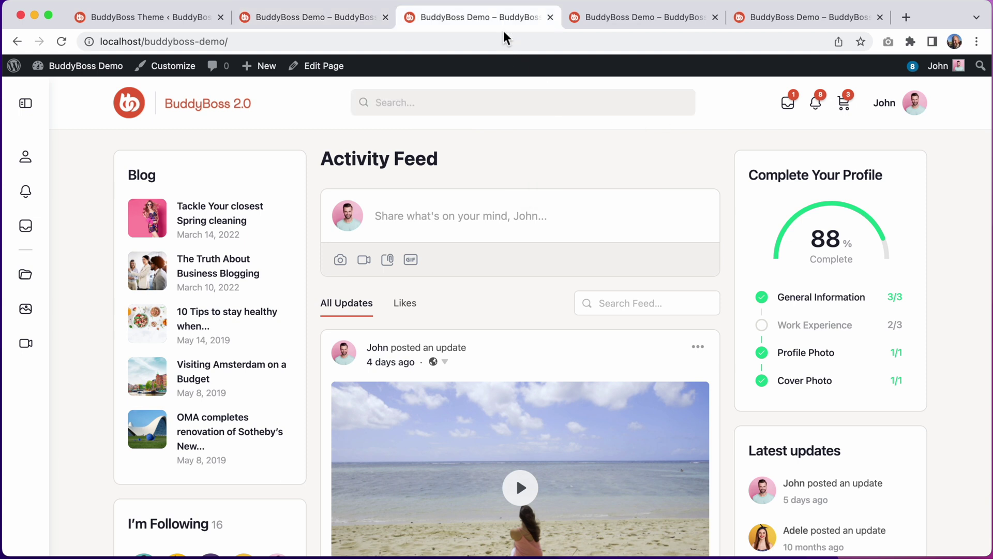
left_click(477, 102)
type("the")
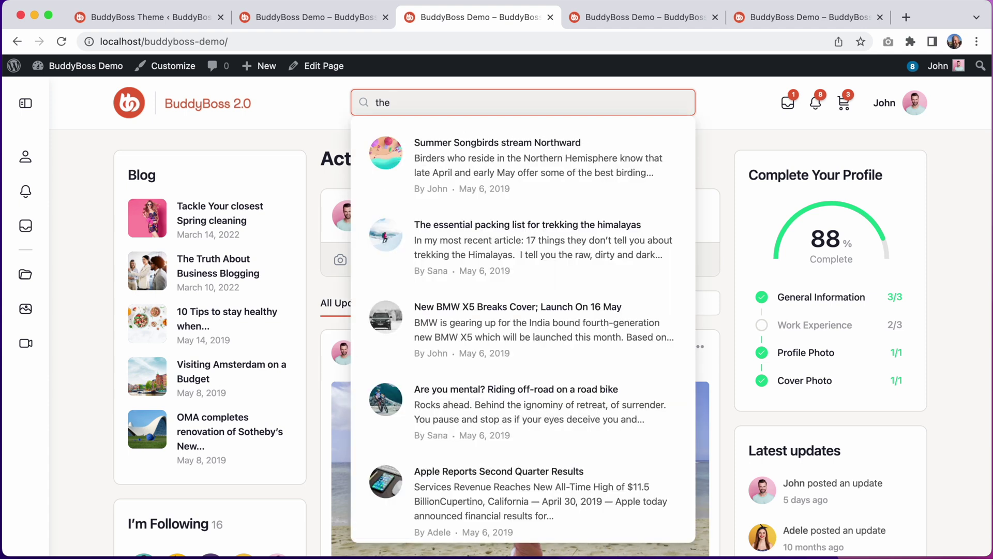
key("Escape")
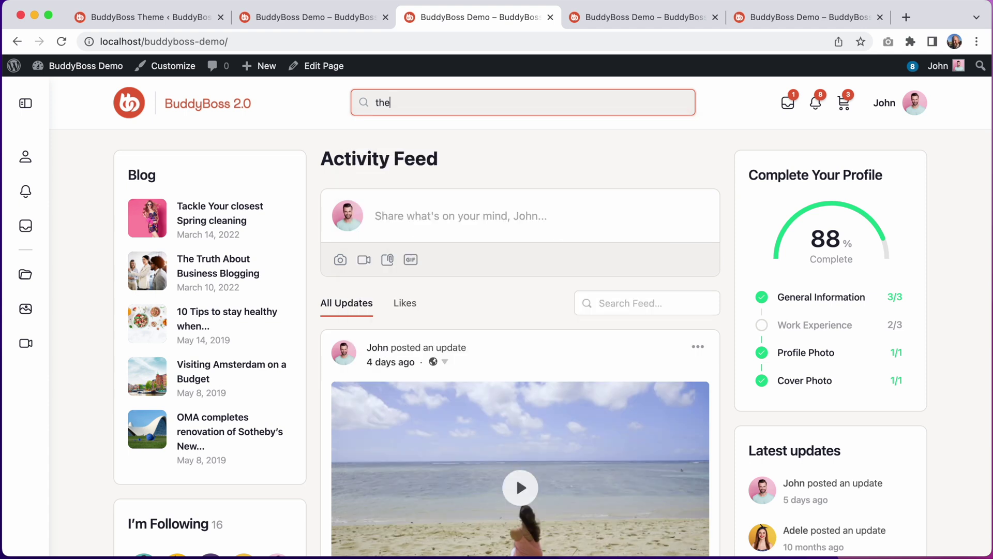
Compare the navigation-header and sidebar-logo site versions, expanding the side panel's labelled links.
left_click(666, 21)
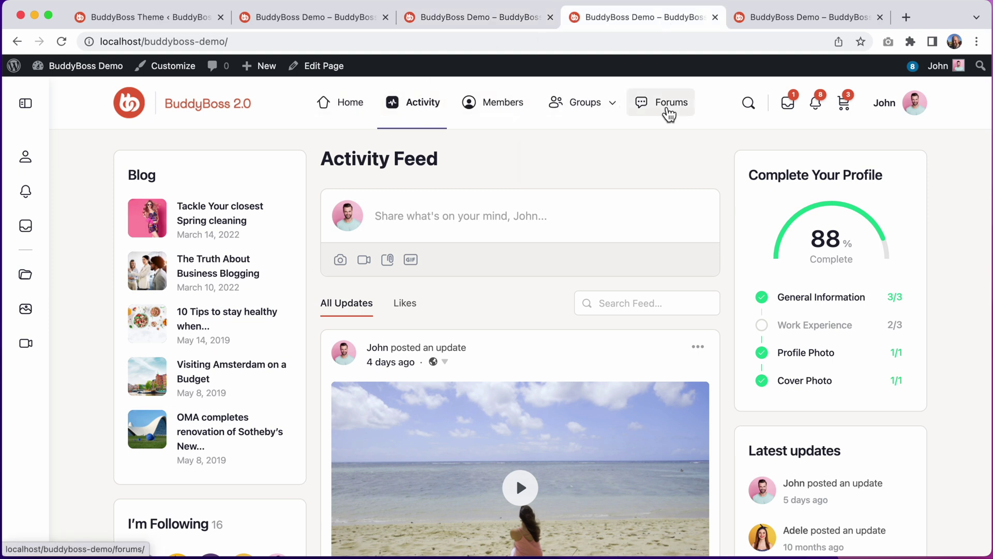
left_click(779, 20)
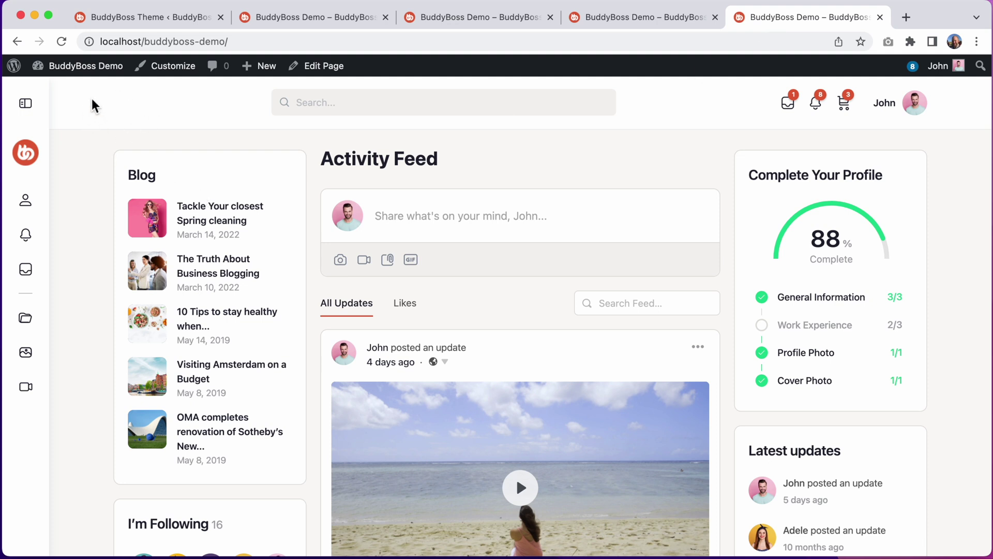
left_click(27, 103)
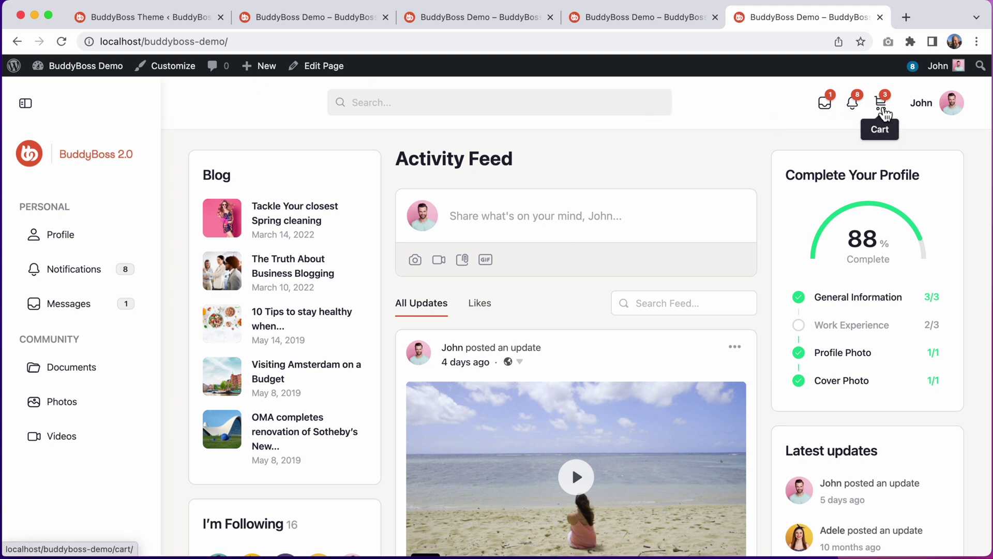
mouse_move(937, 114)
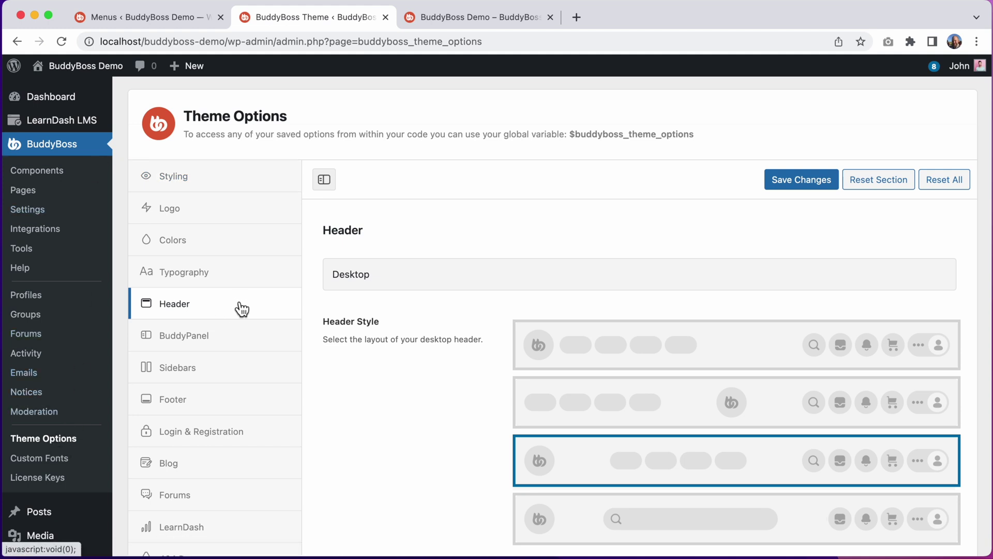
Check the third header style on the live activity feed, then open the Header menu in Menus.
scroll(460, 307, "down", 4)
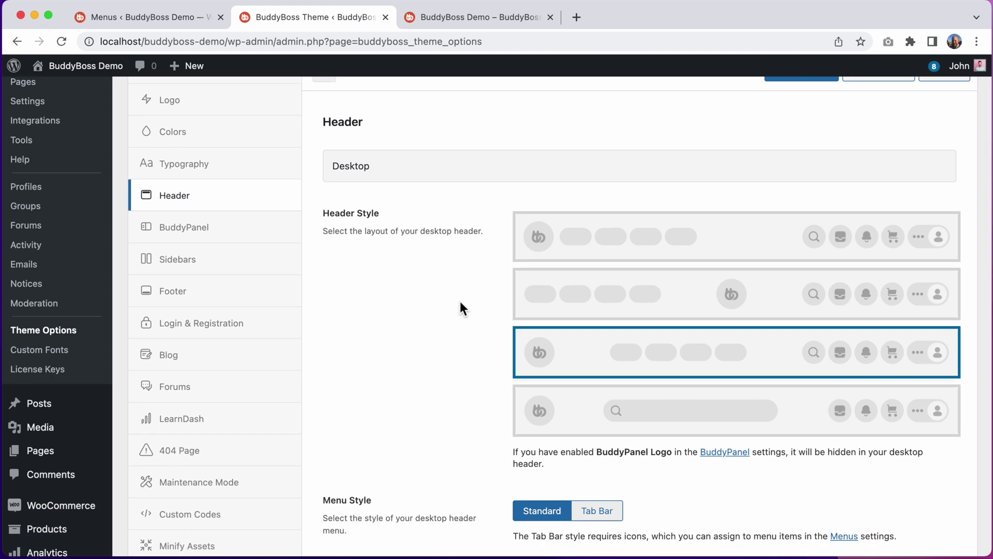
left_click(522, 23)
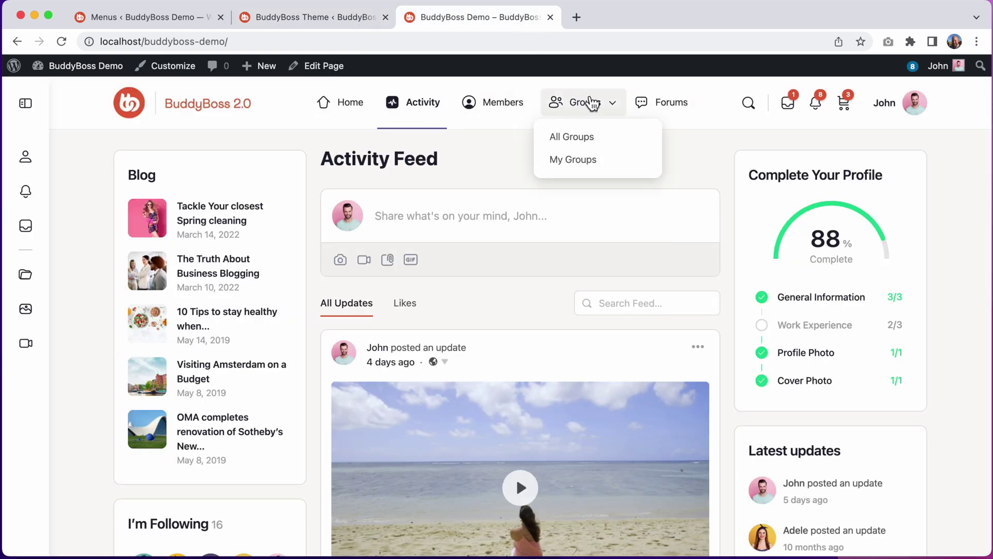
left_click(155, 21)
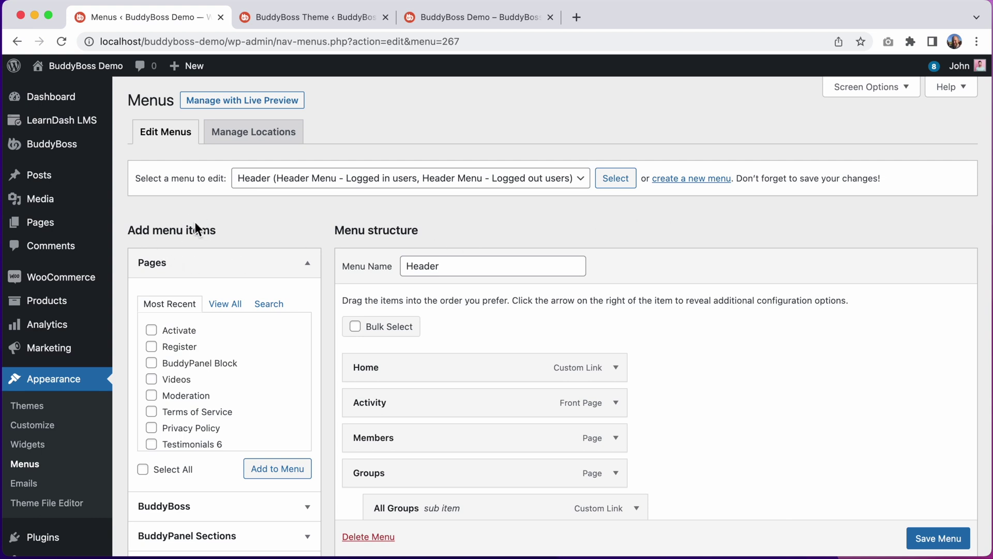
Scan the Menu Settings, then compare the live site's header with the theme header settings.
scroll(313, 270, "down", 10)
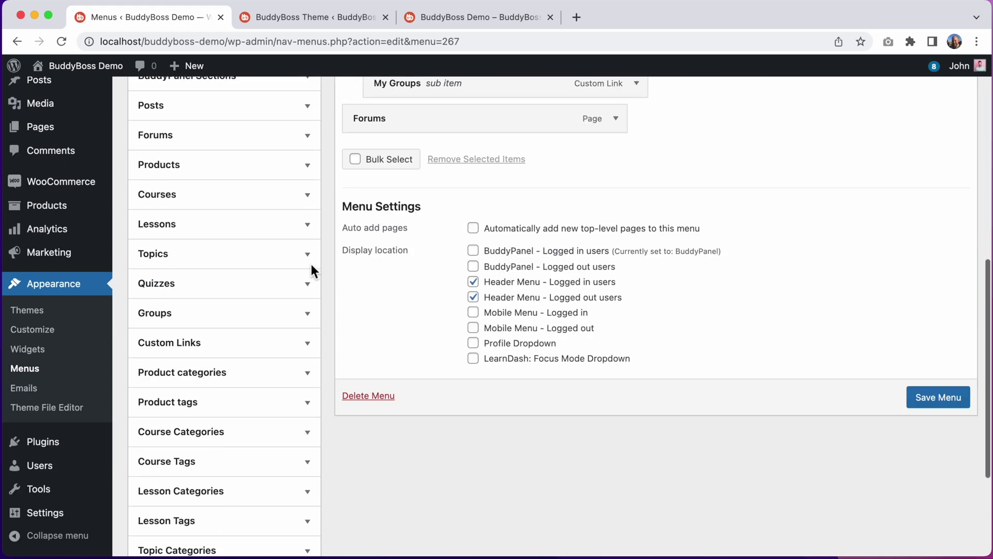
scroll(314, 273, "up", 2)
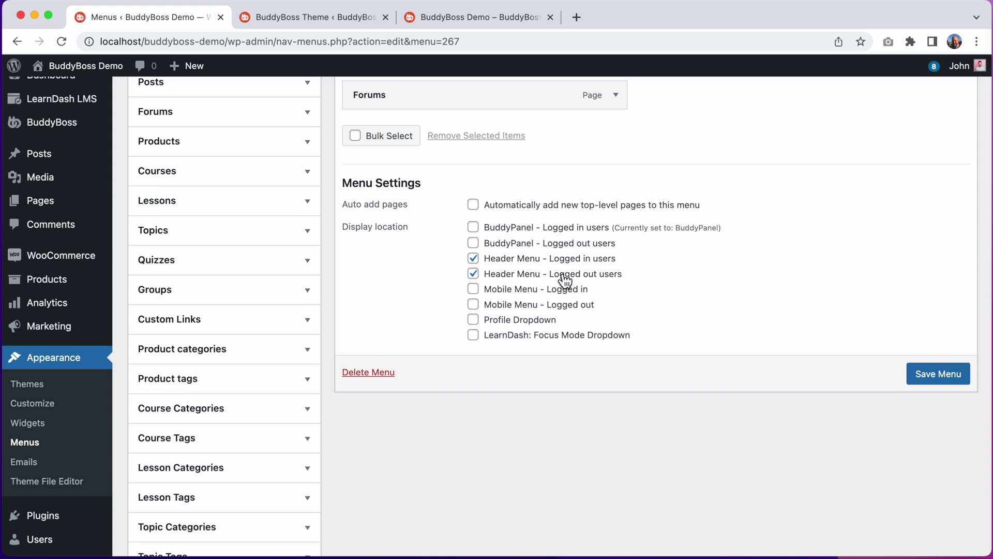
left_click(514, 23)
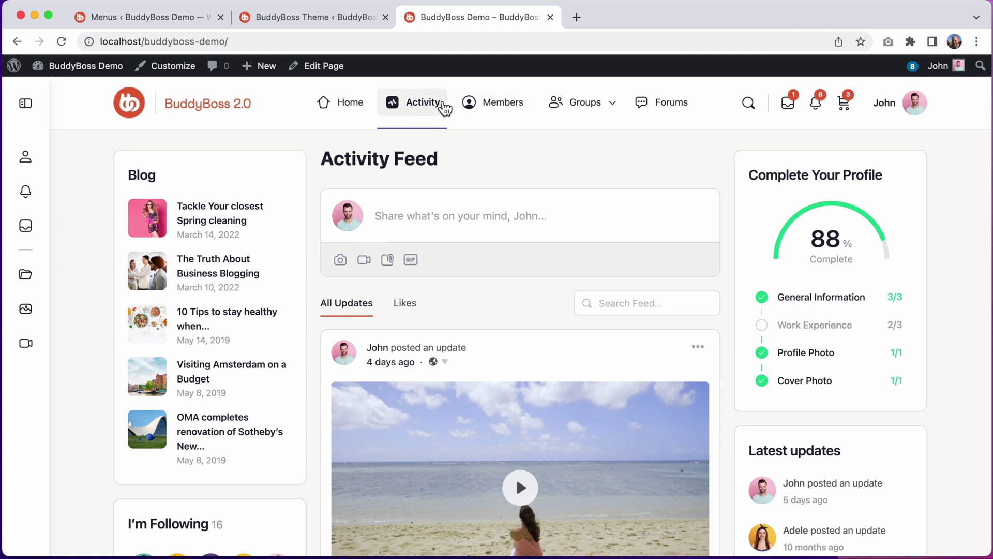
left_click(360, 22)
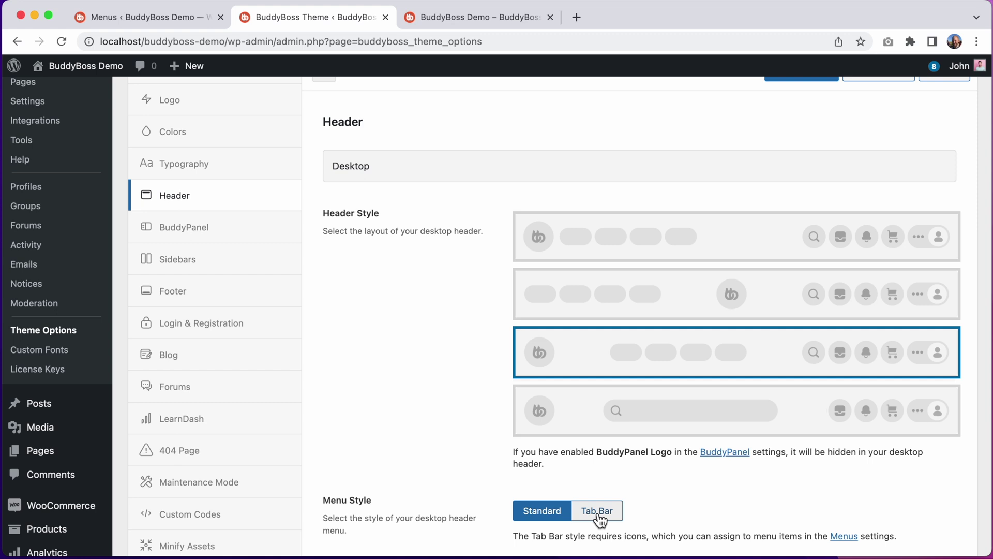
Back in Menus, expand the Forums item to show its navigation label and icon.
left_click(199, 23)
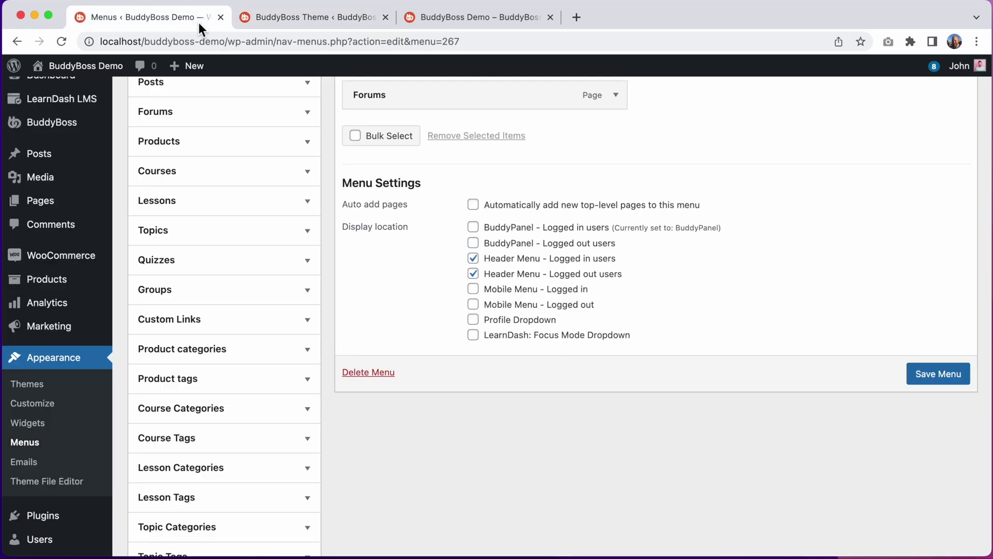
scroll(325, 111, "up", 7)
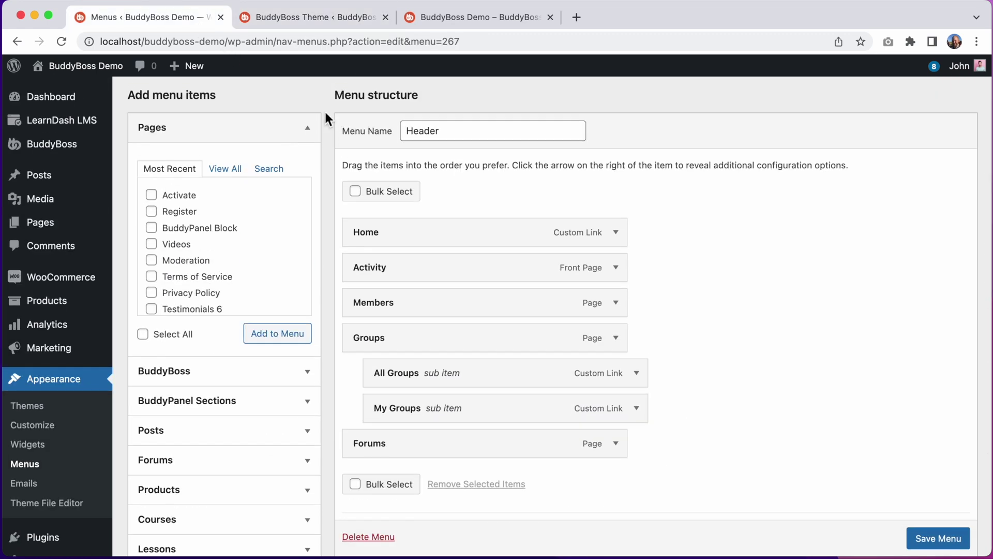
left_click(615, 443)
scroll(673, 438, "down", 2)
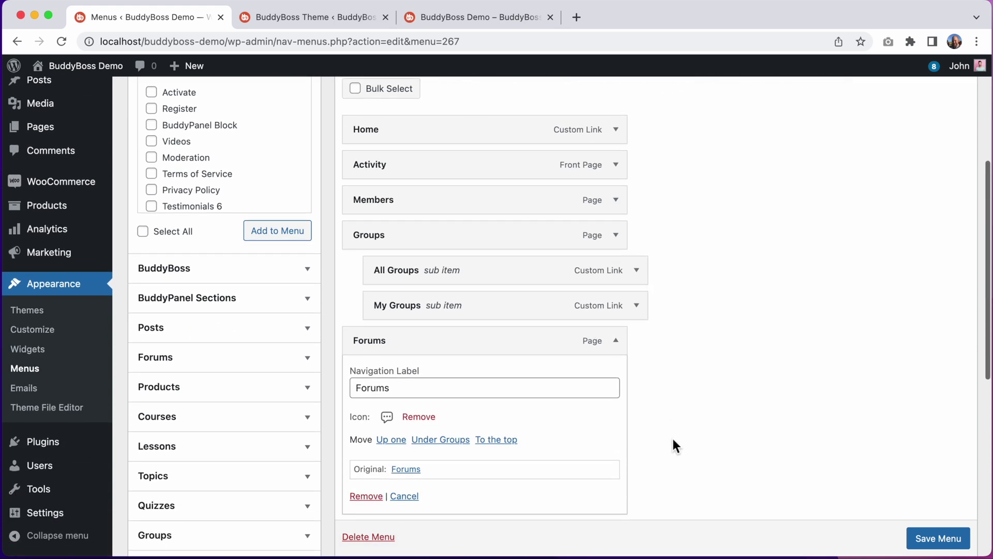
In the Forums item's icon picker, set Icon Style to Filled and Box Style to Boxed.
left_click(390, 420)
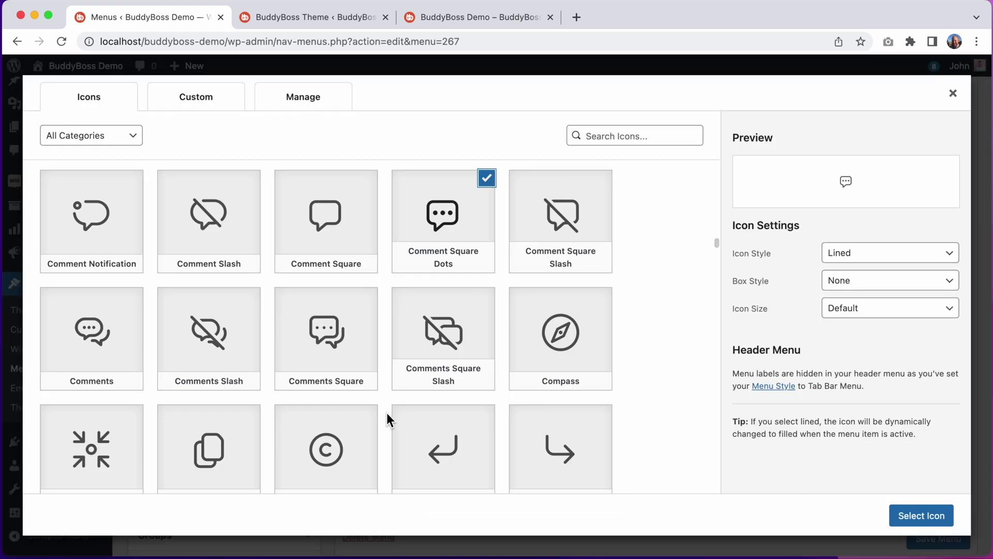
scroll(388, 418, "down", 8)
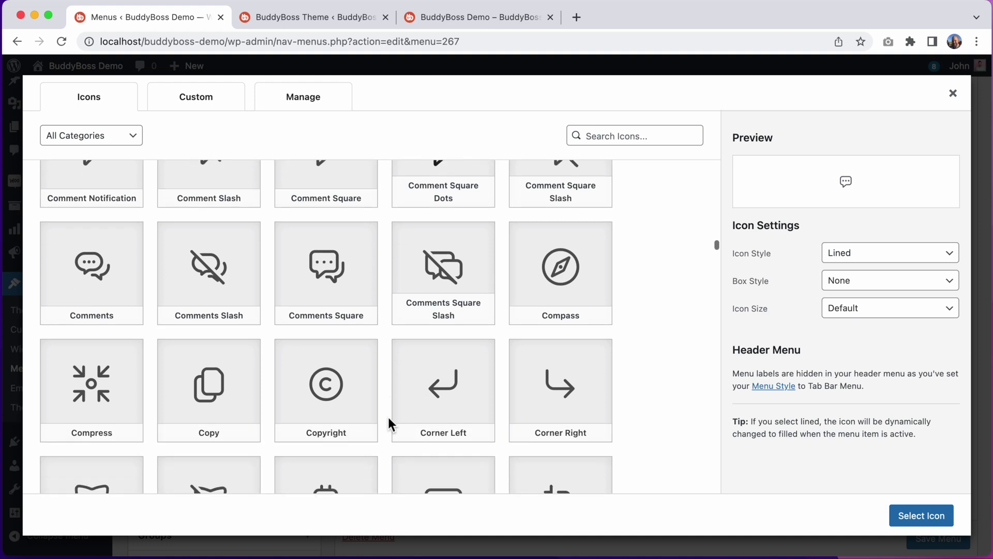
scroll(388, 420, "down", 2)
scroll(388, 420, "up", 10)
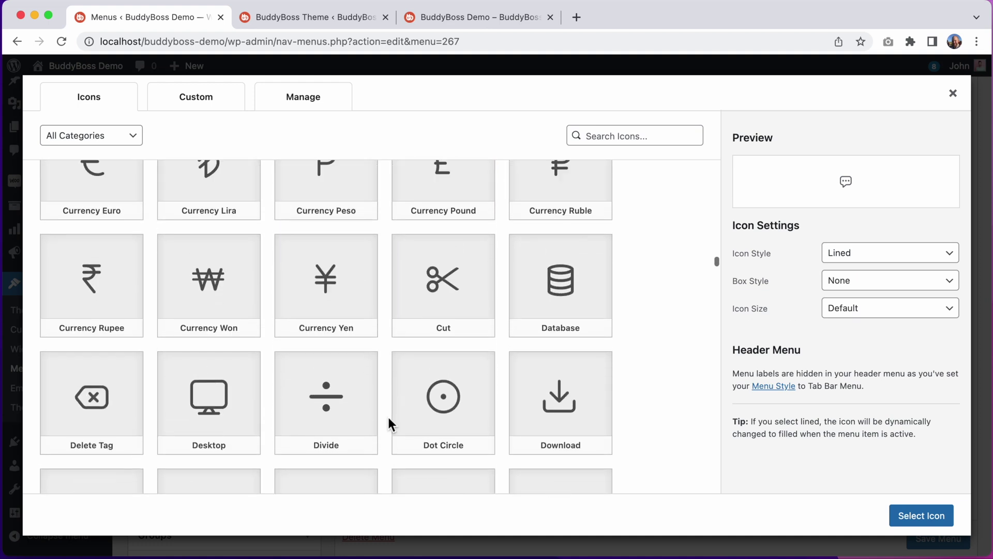
scroll(387, 414, "up", 1)
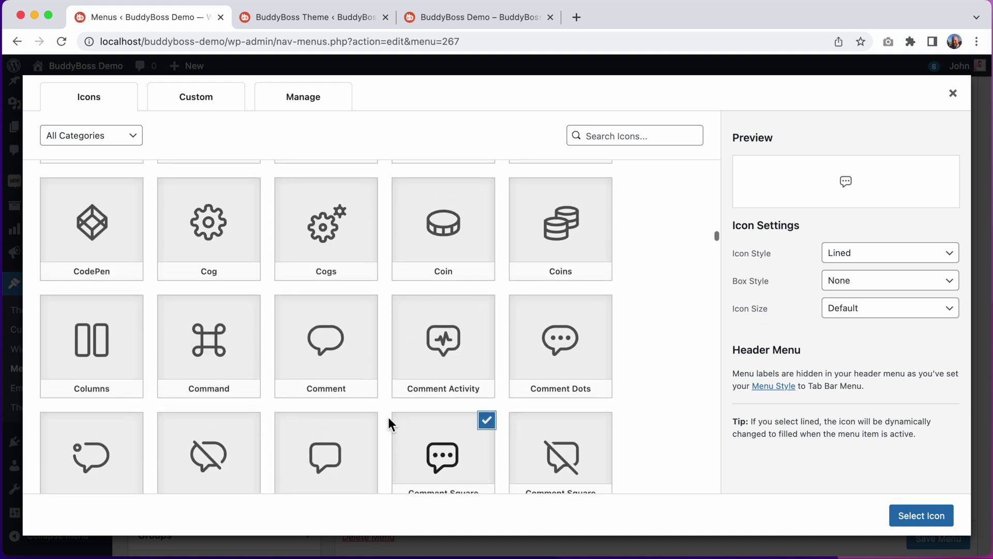
scroll(387, 415, "down", 3)
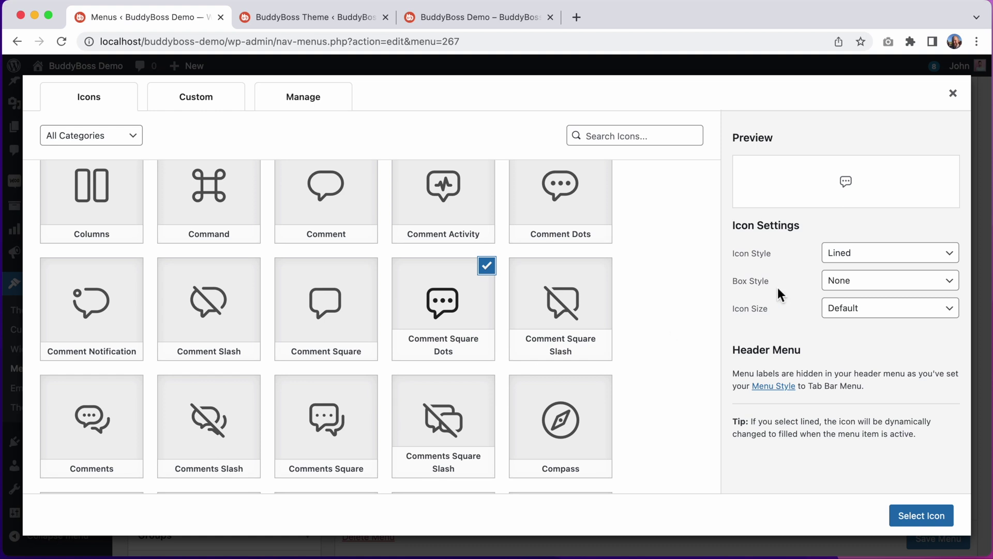
left_click(848, 258)
left_click(851, 280)
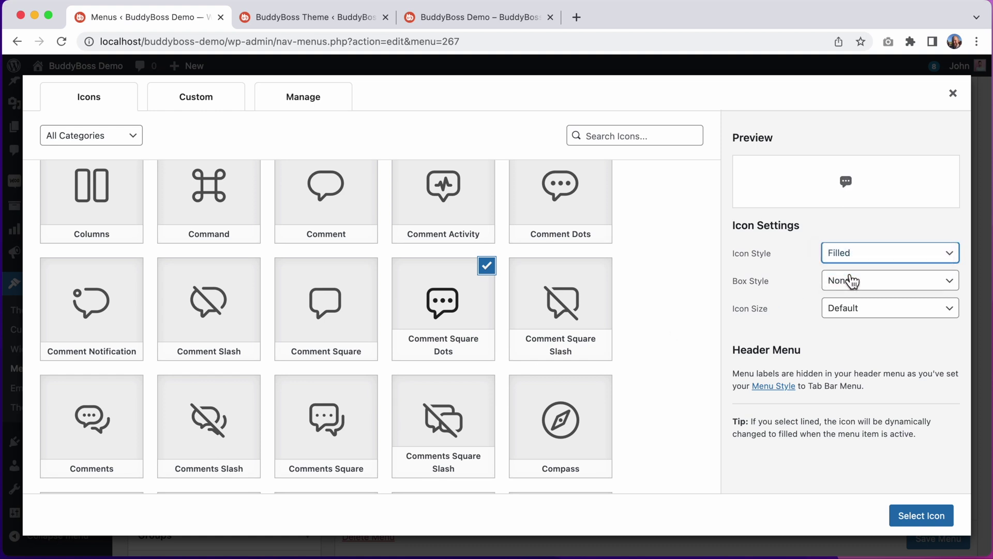
left_click(849, 288)
left_click(847, 305)
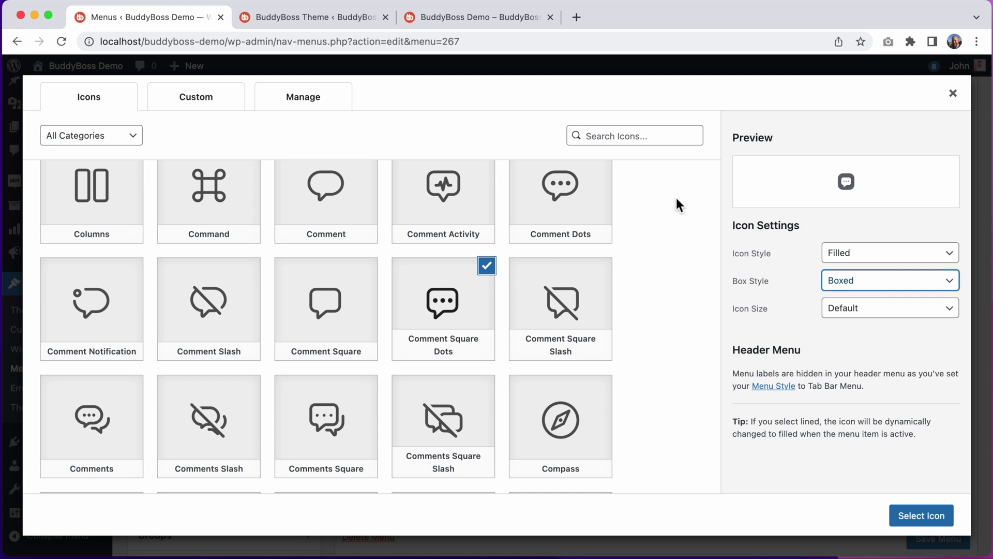
Close the icon picker and collapse the Forums menu item.
left_click(952, 93)
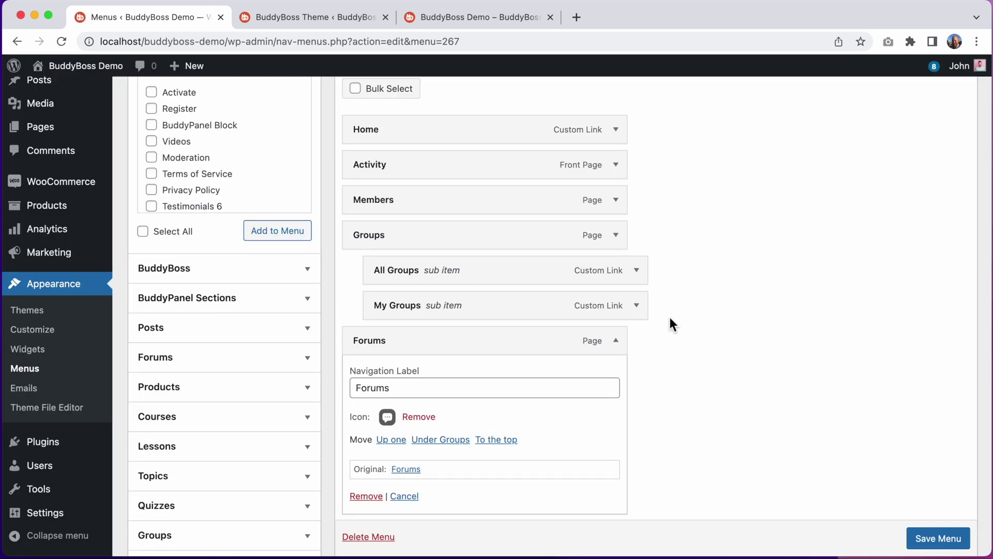
left_click(616, 341)
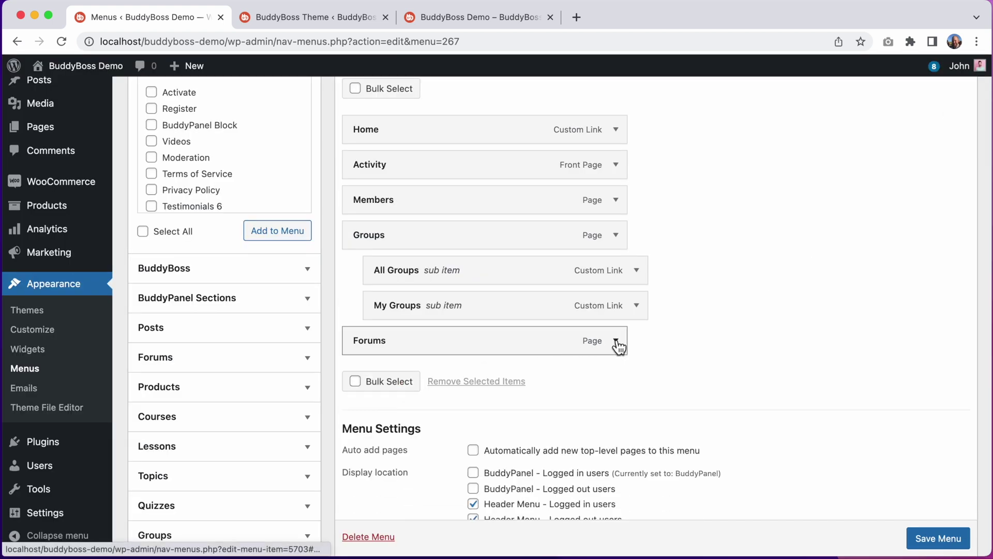
scroll(619, 345, "down", 3)
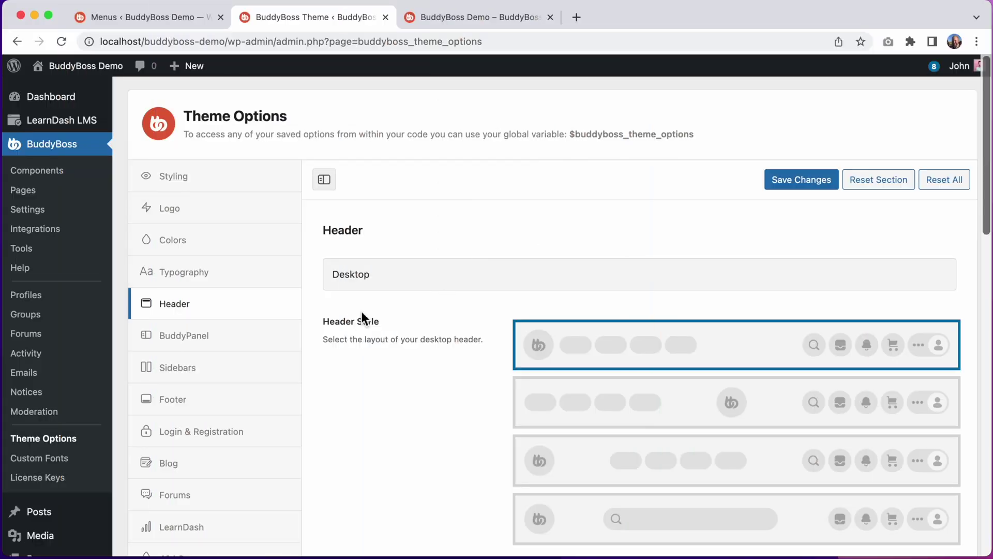
Compare the demo site's front end with the Header settings.
scroll(500, 392, "down", 3)
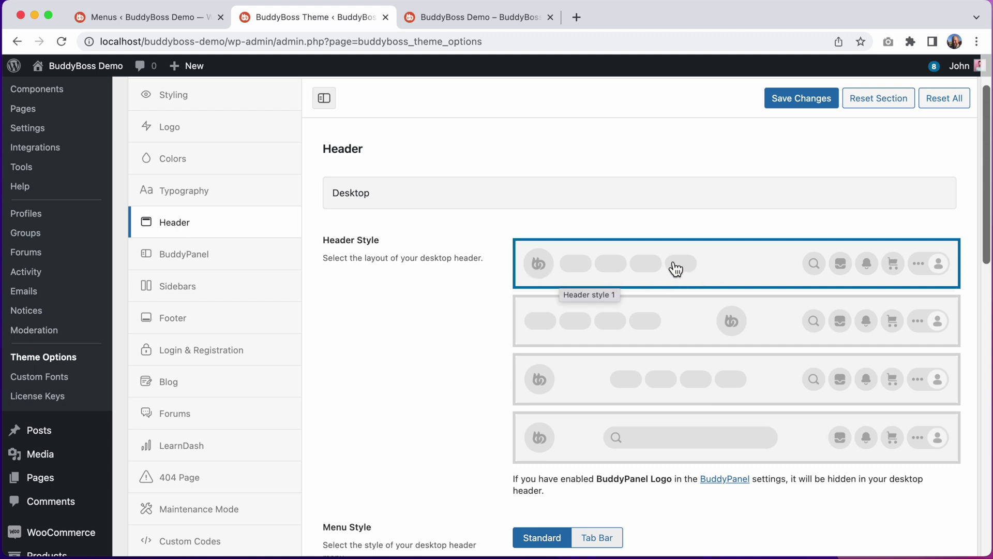
left_click(501, 17)
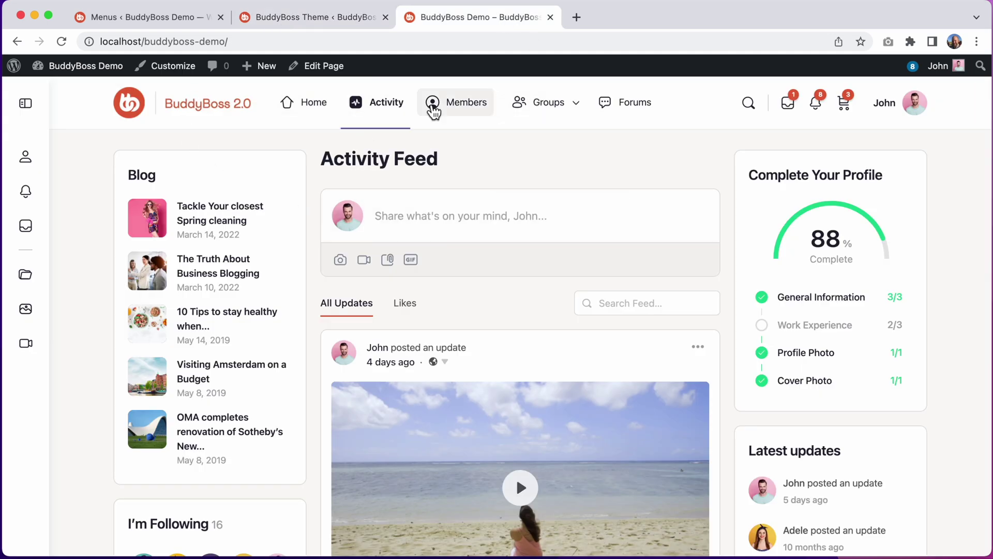
left_click(340, 21)
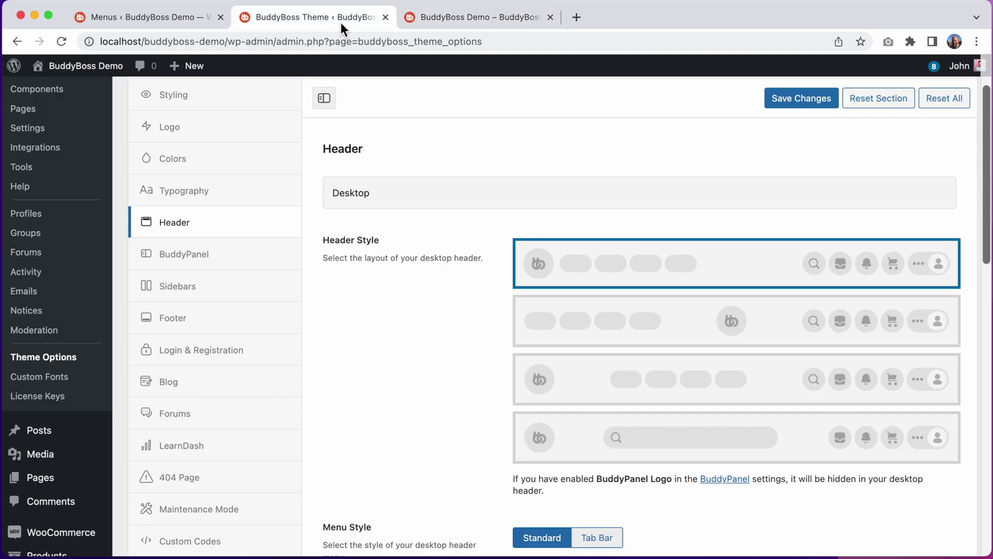
Change the header Menu Style from Standard to Tab Bar and save the changes.
scroll(458, 333, "down", 3)
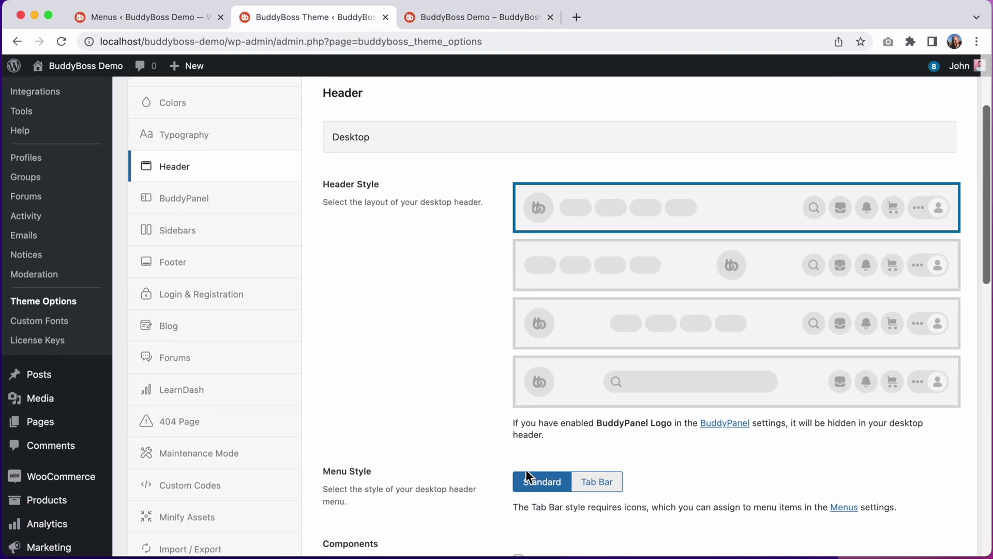
left_click(601, 481)
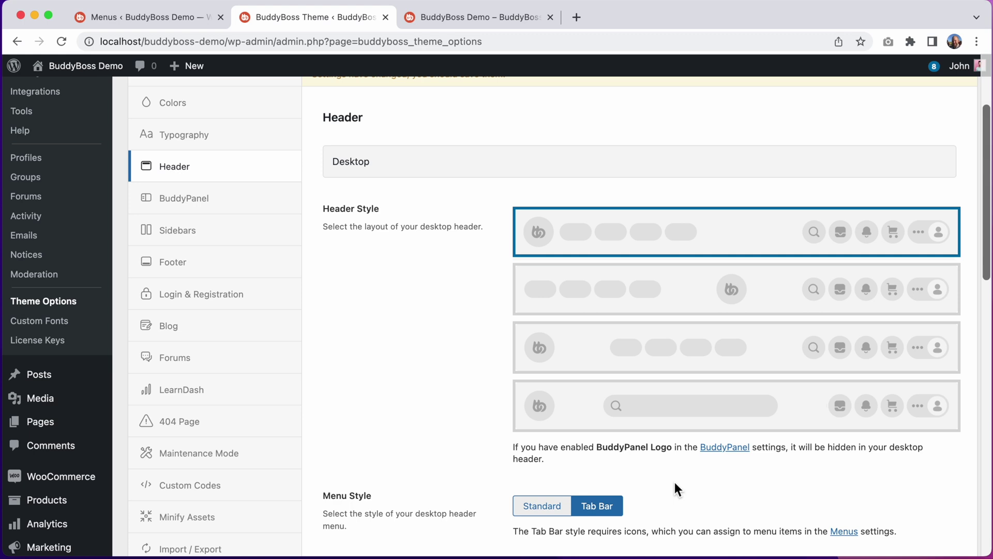
scroll(675, 482, "up", 3)
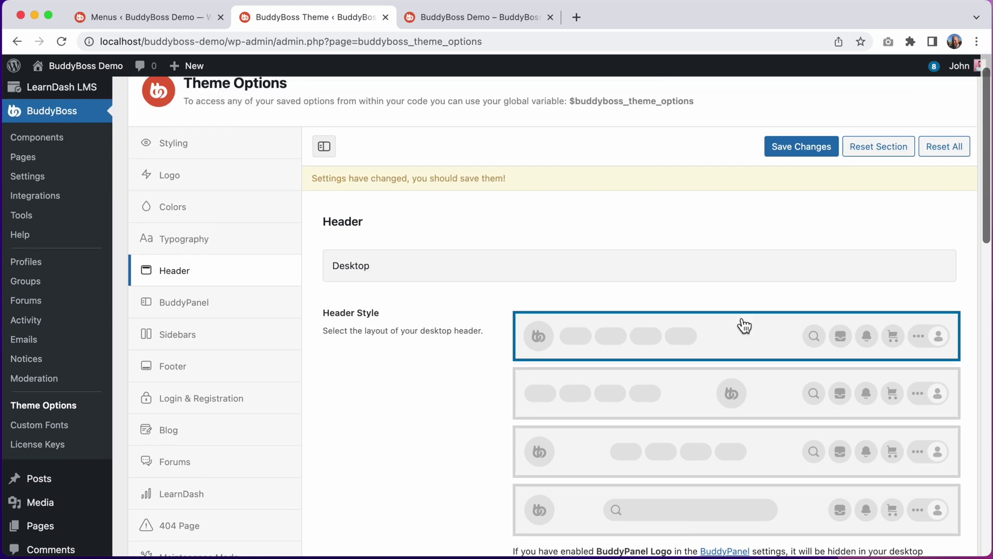
left_click(824, 147)
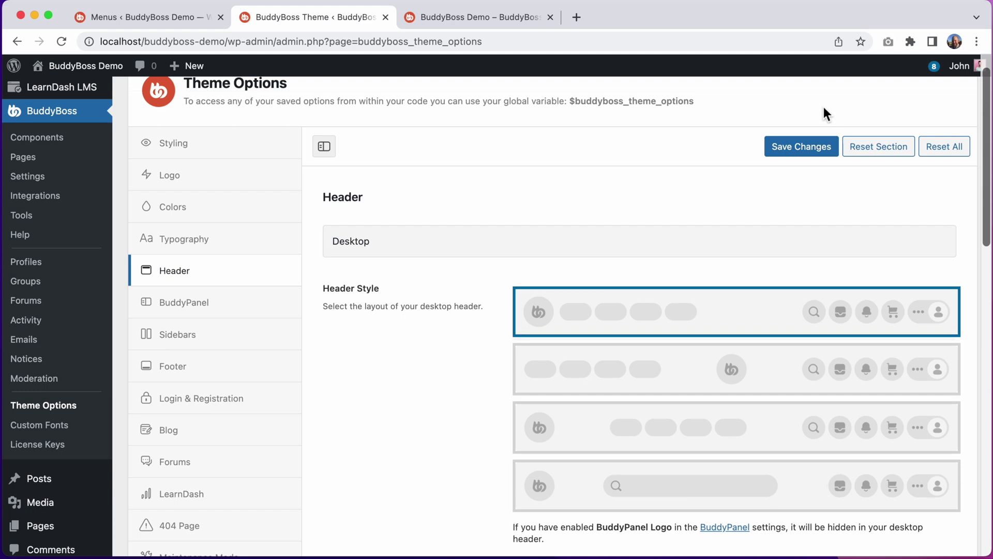
left_click(483, 20)
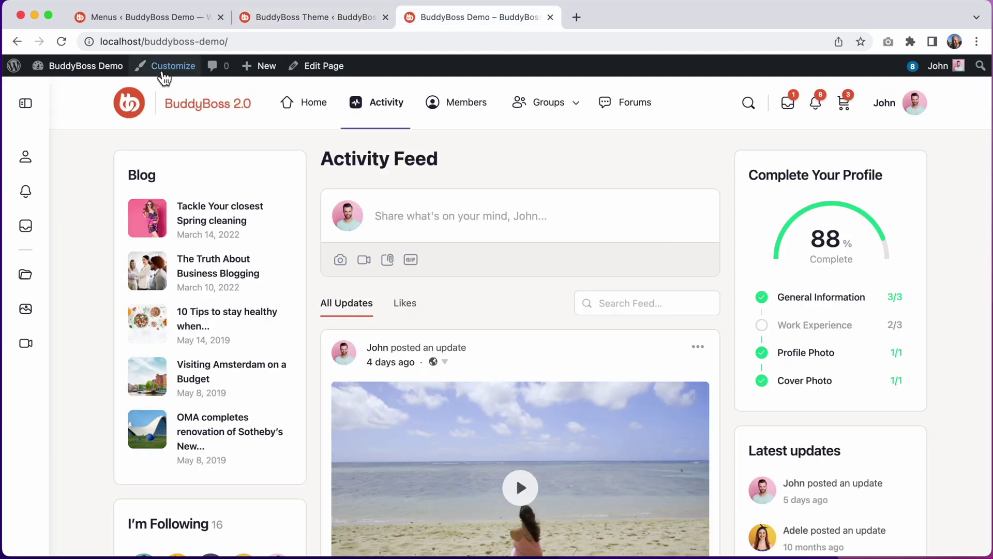
Reload the demo site to see icon-only menu tabs, then return to Header settings.
left_click(64, 42)
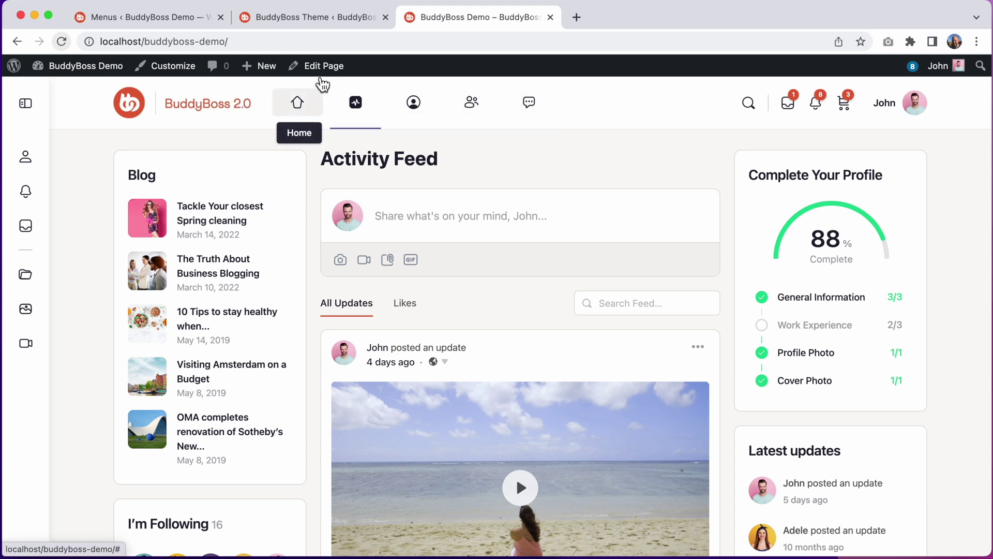
left_click(332, 17)
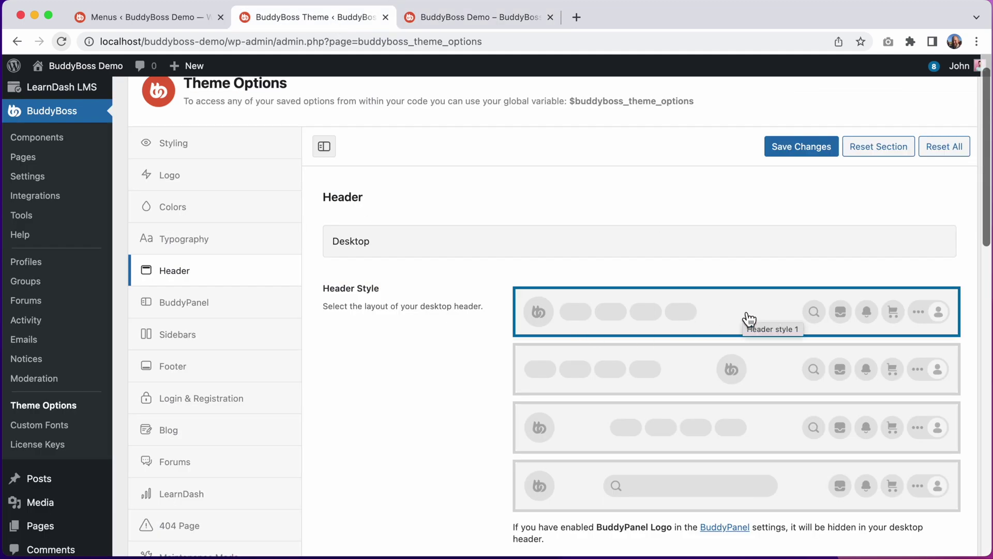
Select header style 2 with the centred logo, save, and reload the demo site.
left_click(747, 377)
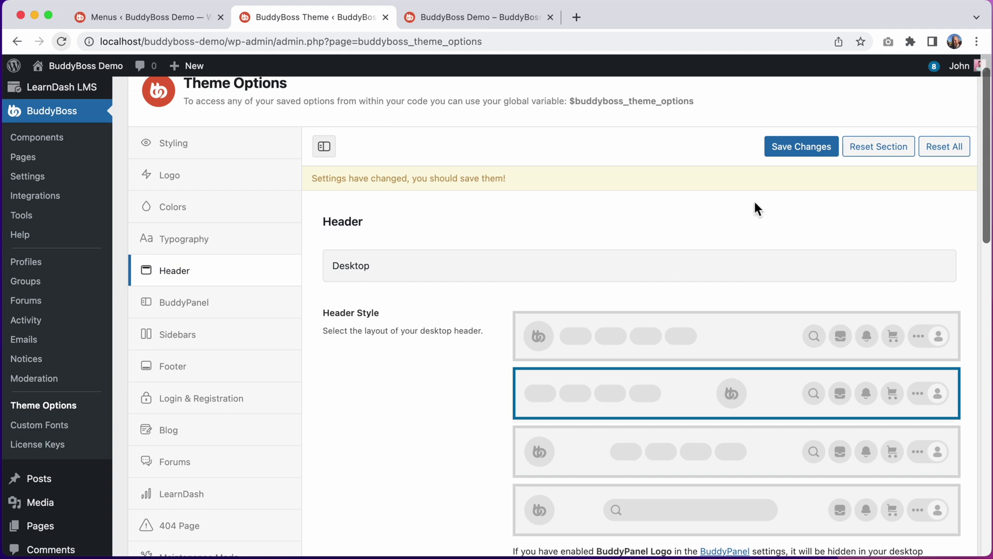
left_click(794, 145)
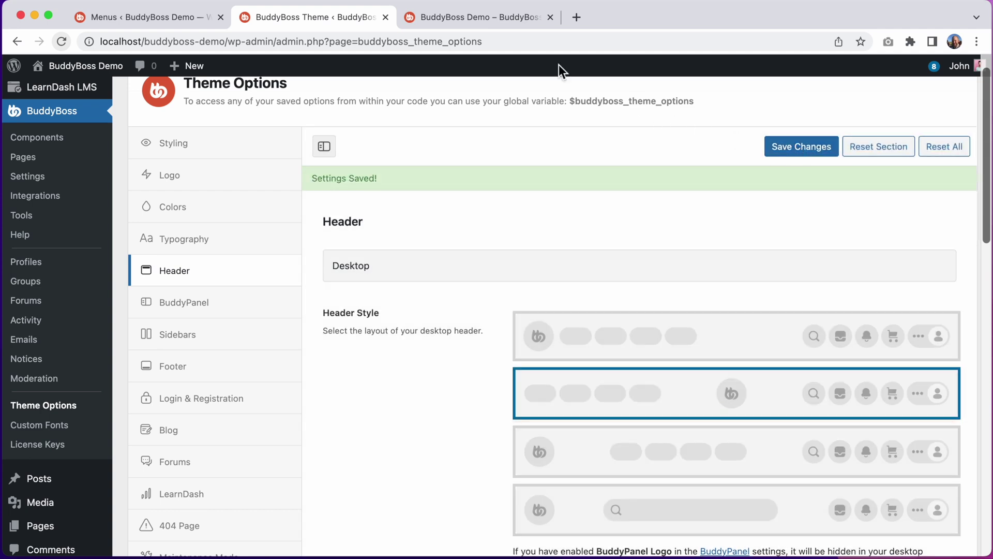
left_click(505, 17)
left_click(63, 41)
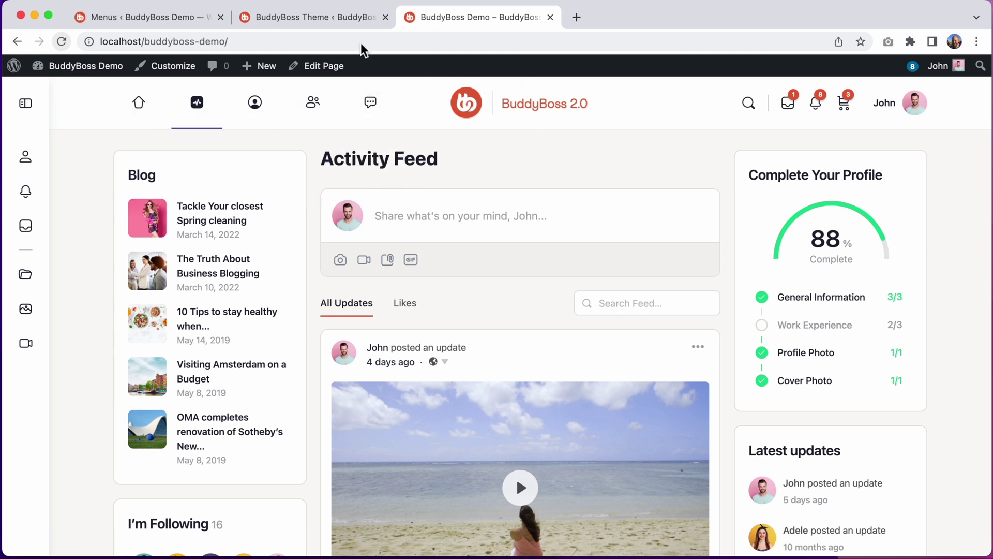
Select header style 3, save, and reload the demo site to see it.
left_click(345, 17)
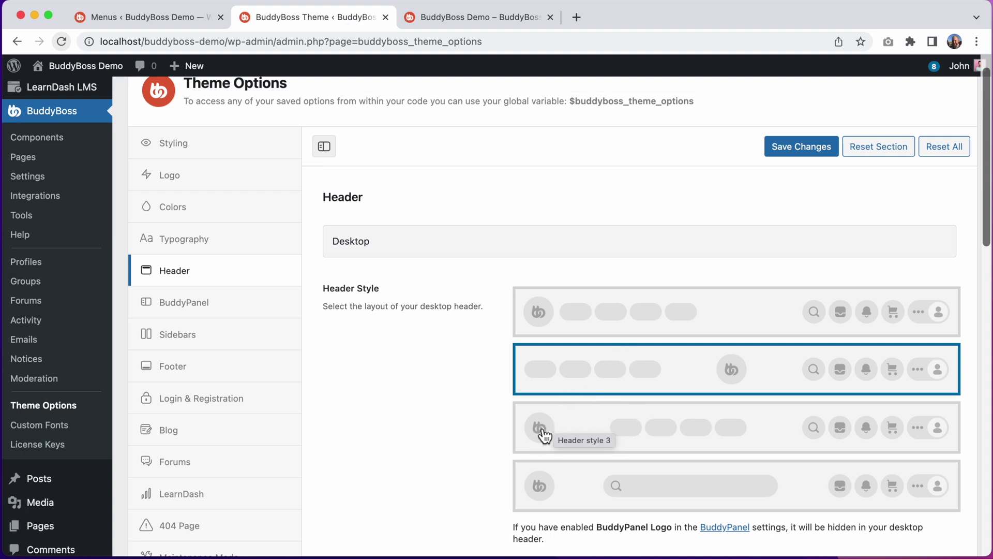
left_click(728, 436)
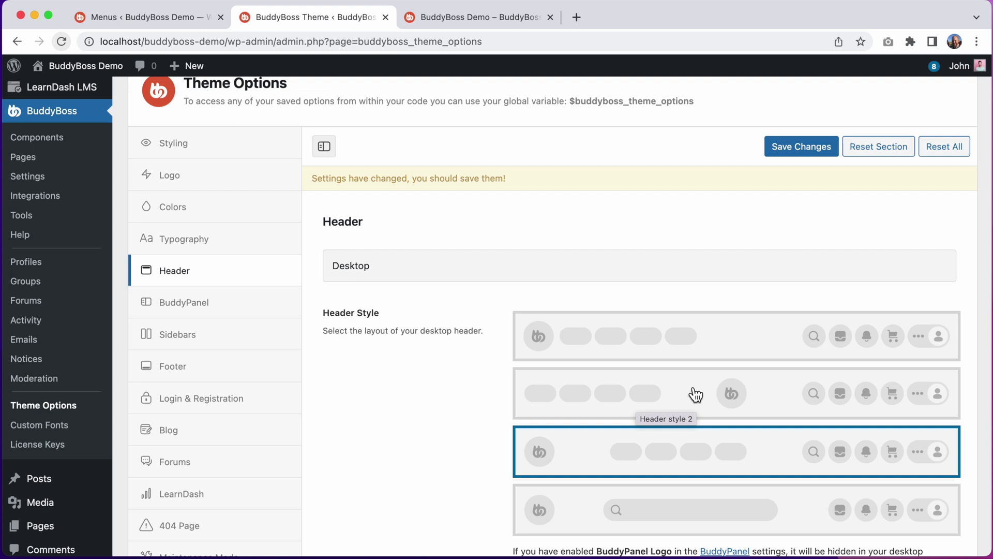
left_click(794, 151)
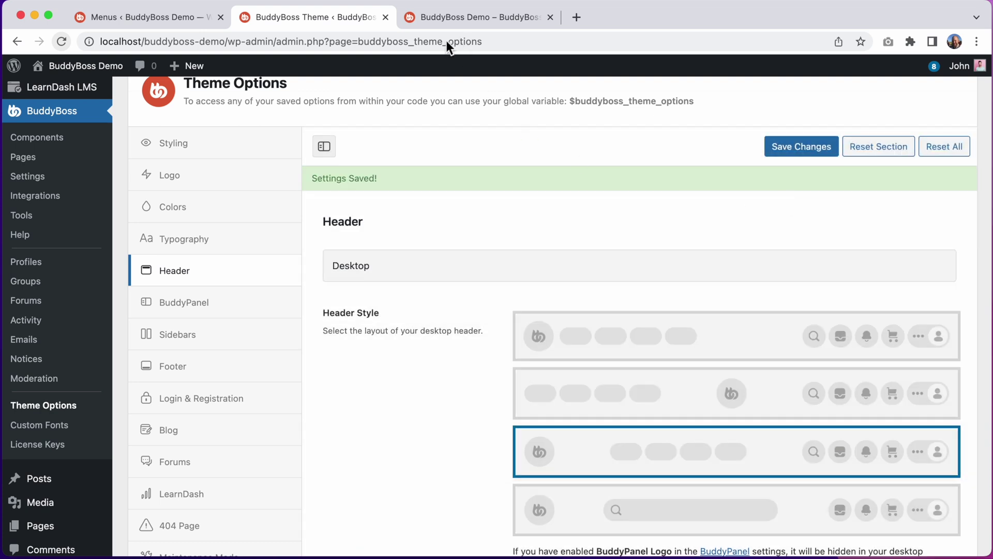
left_click(448, 23)
left_click(61, 41)
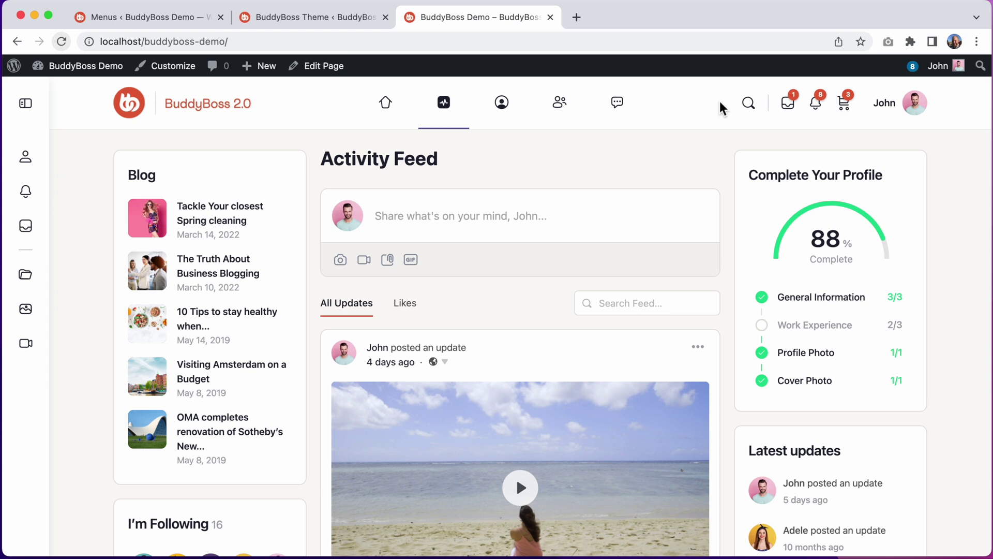
Try the header search with 'the', close it, and return to Header settings.
left_click(749, 103)
type("the")
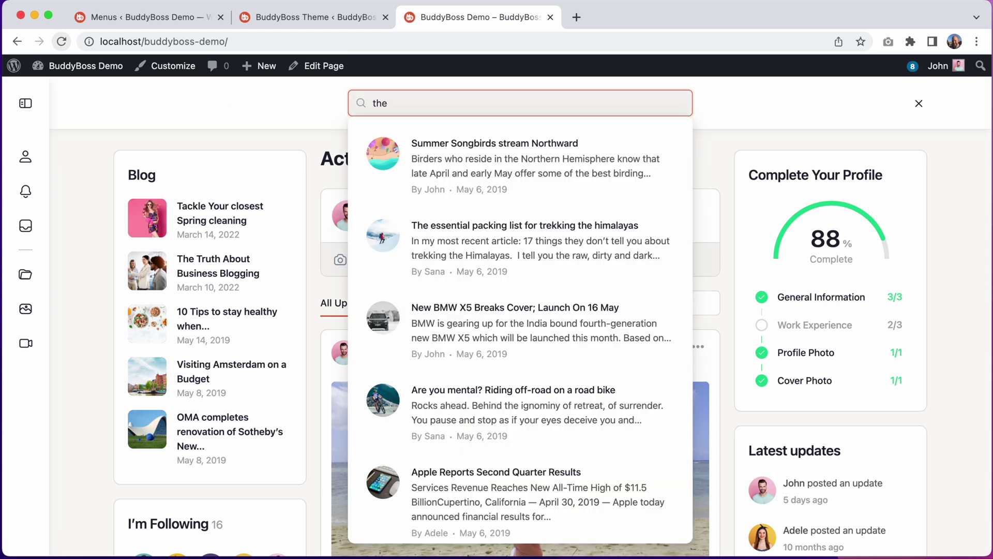
left_click(710, 141)
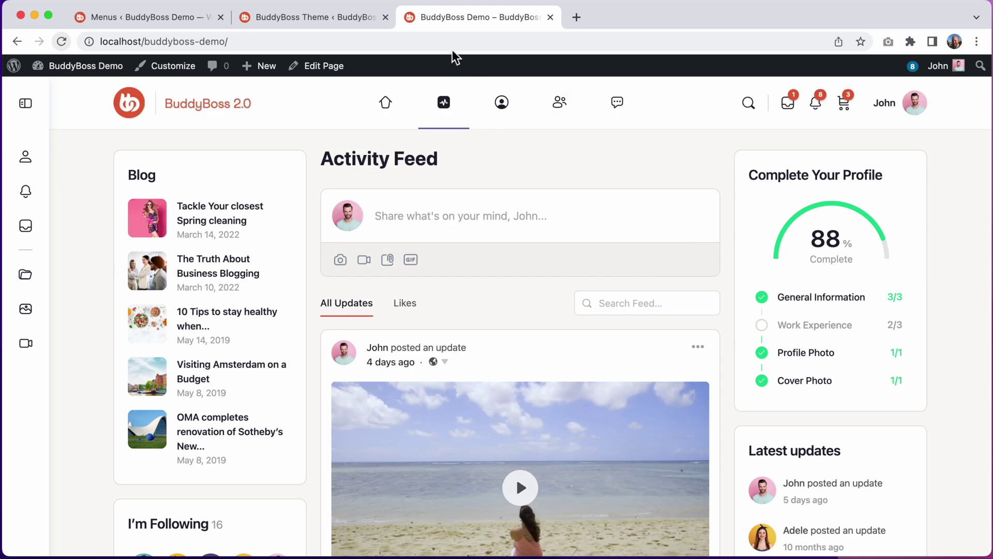
left_click(365, 19)
Select header style 4 with the central search bar and save it.
scroll(554, 224, "down", 3)
left_click(654, 414)
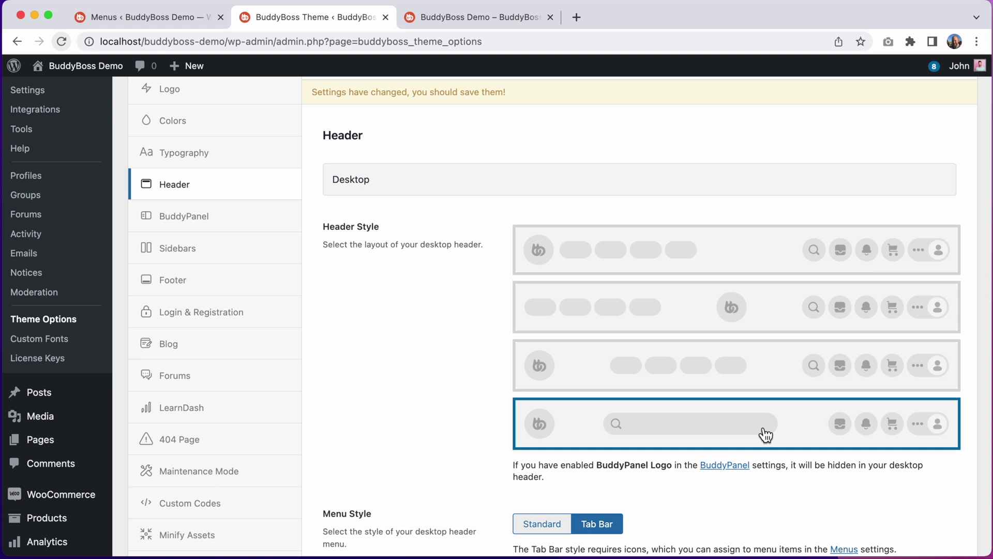
scroll(766, 434, "up", 3)
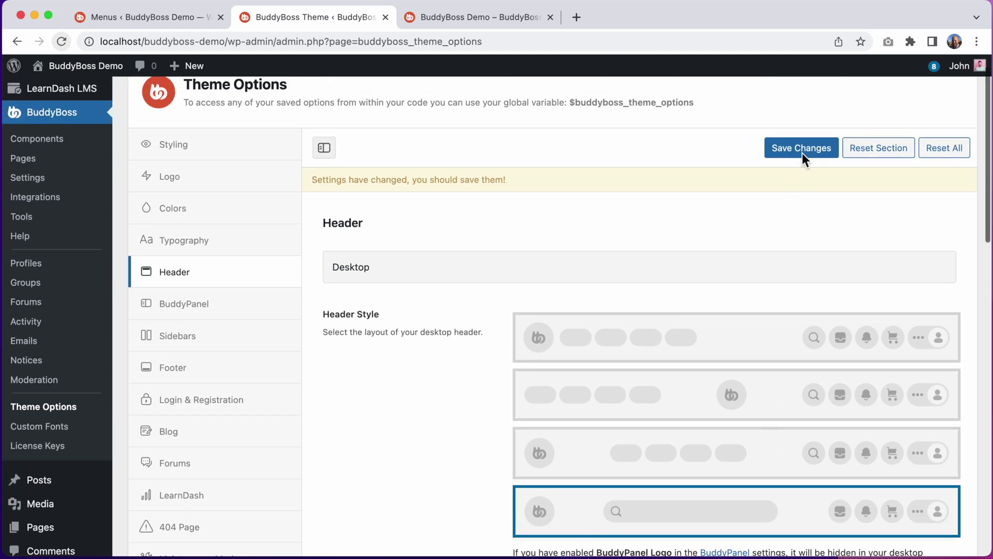
left_click(803, 148)
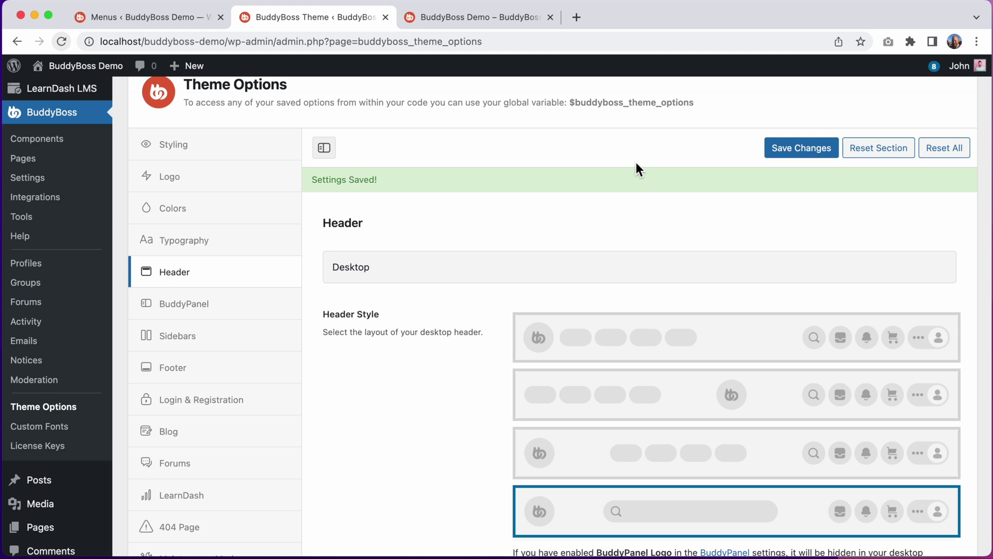
Reload the live site, try its search bar and expand the BuddyPanel, then return to Theme Options.
left_click(484, 22)
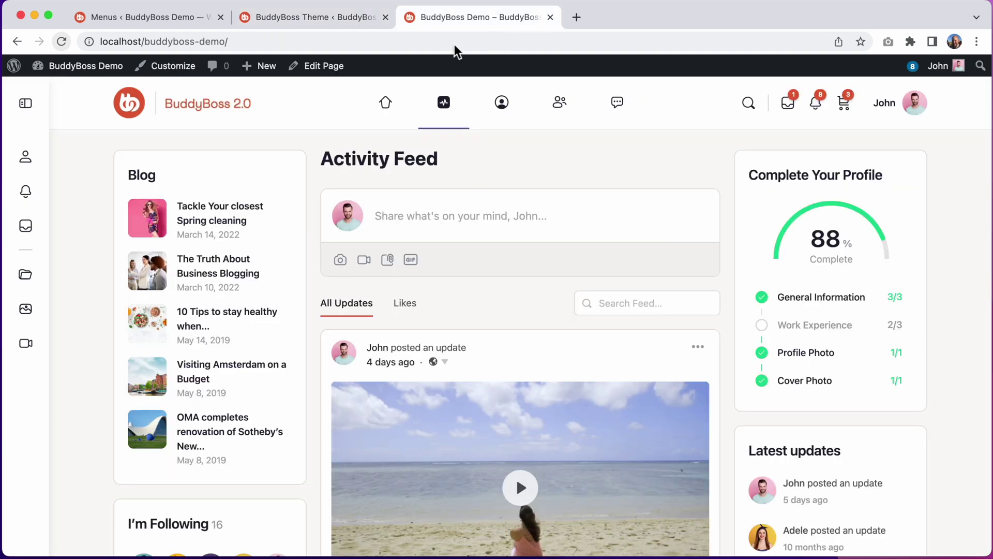
left_click(61, 42)
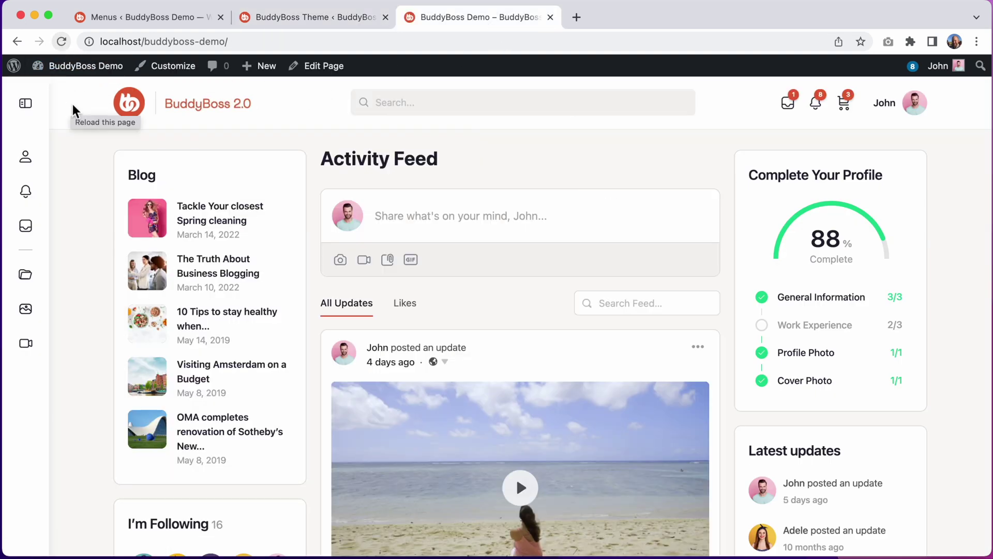
left_click(392, 101)
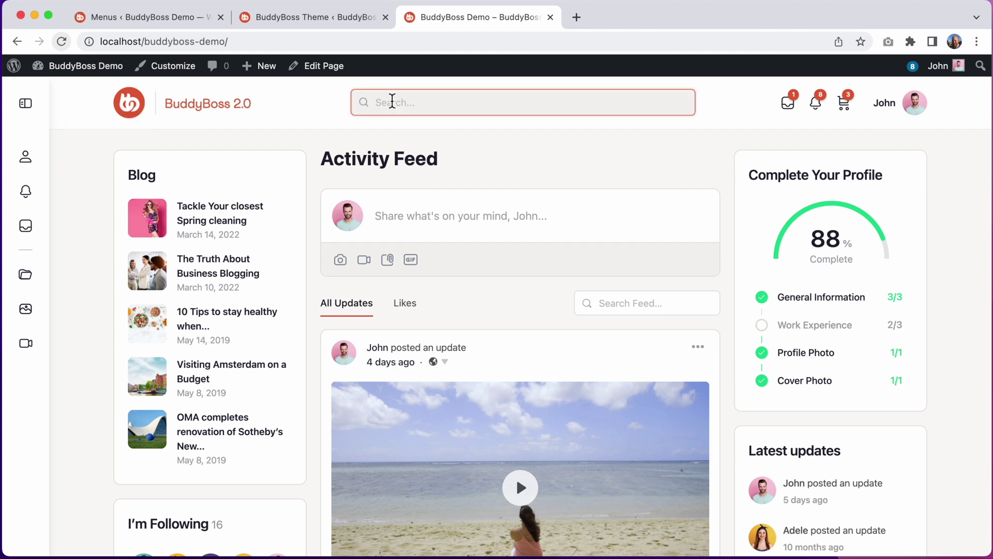
left_click(326, 106)
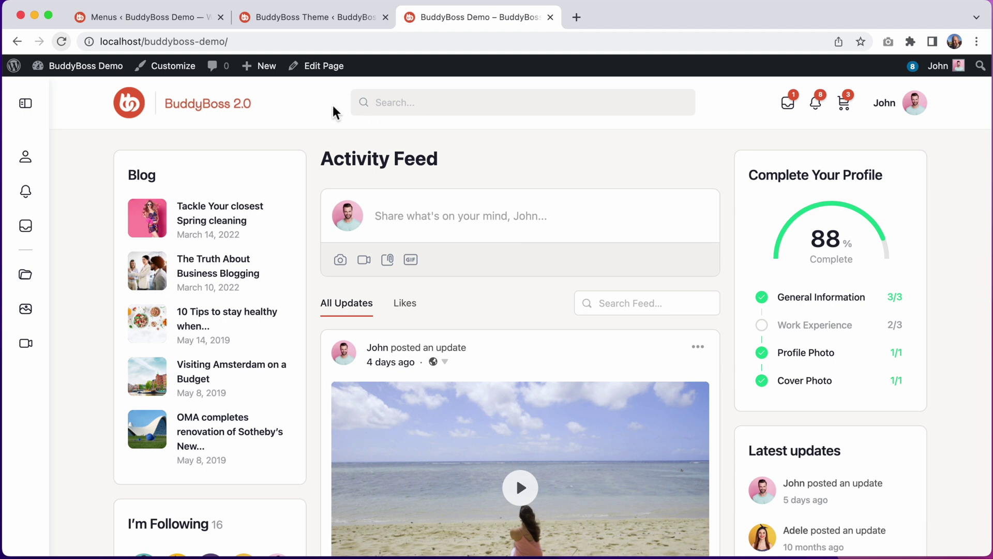
left_click(25, 103)
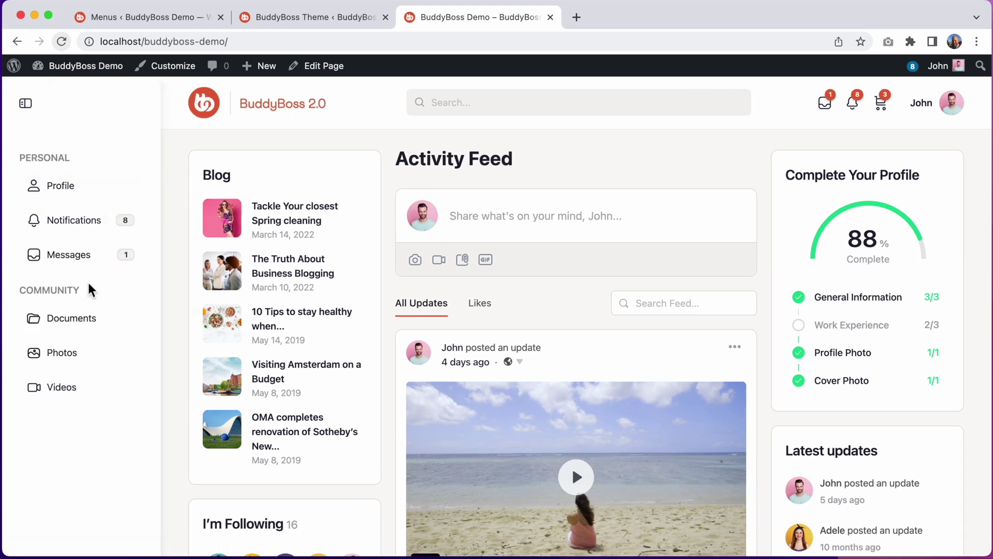
left_click(279, 20)
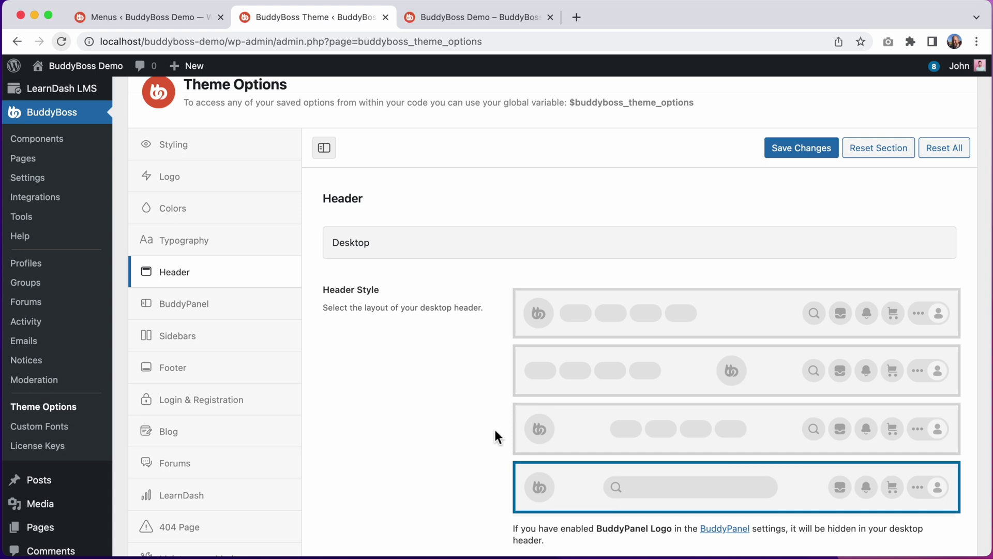
Turn Show Logo in BuddyPanel On, save, and reload the live site to see it.
left_click(267, 319)
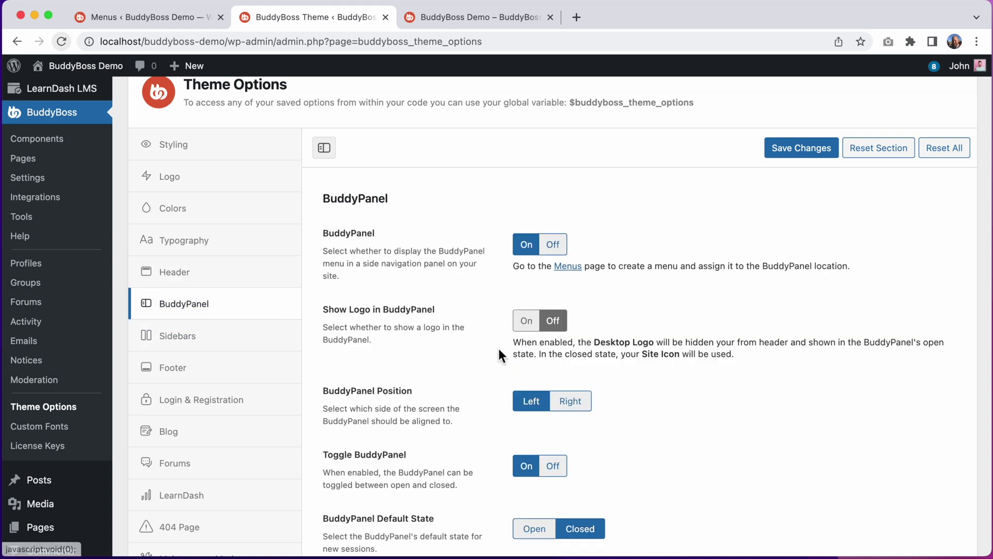
scroll(499, 349, "down", 2)
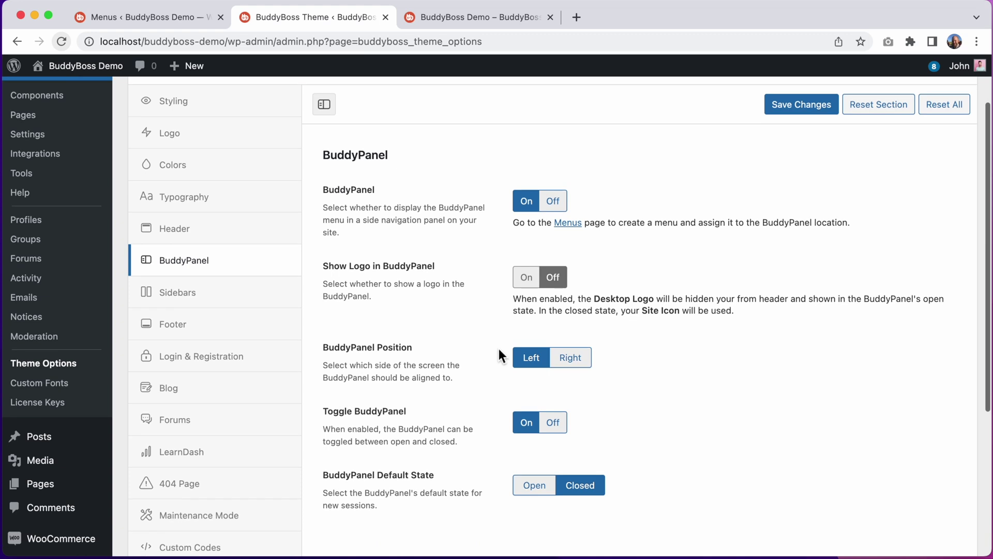
left_click(529, 285)
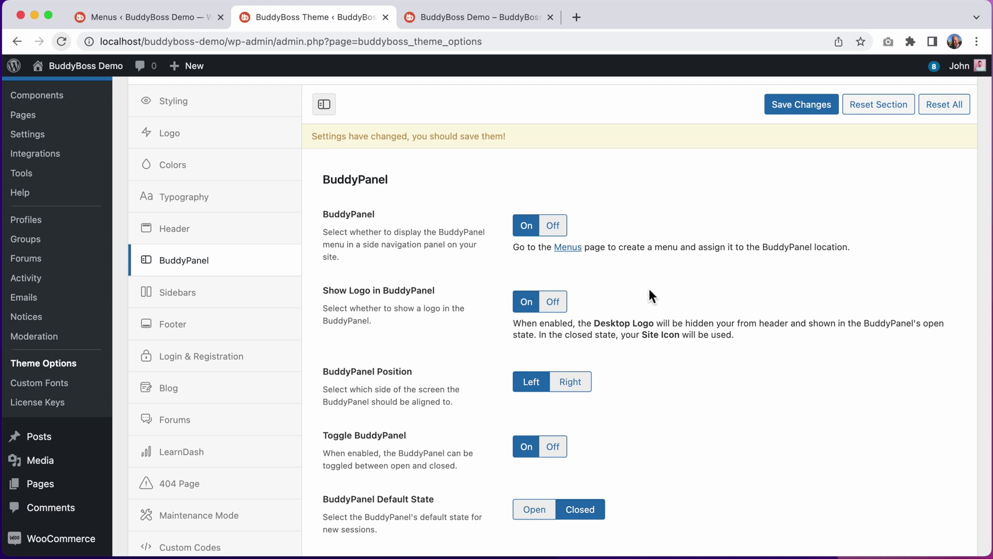
left_click(804, 115)
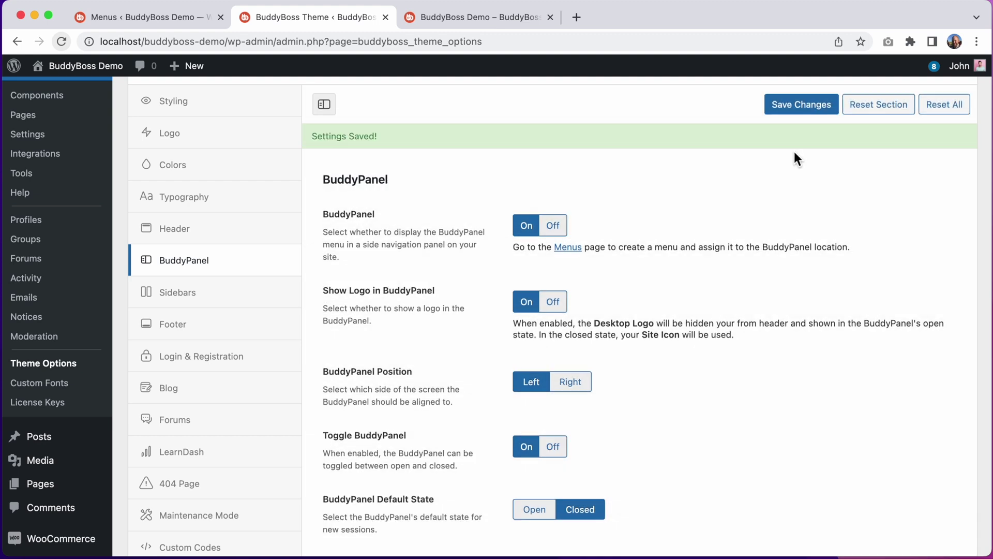
left_click(511, 18)
left_click(61, 42)
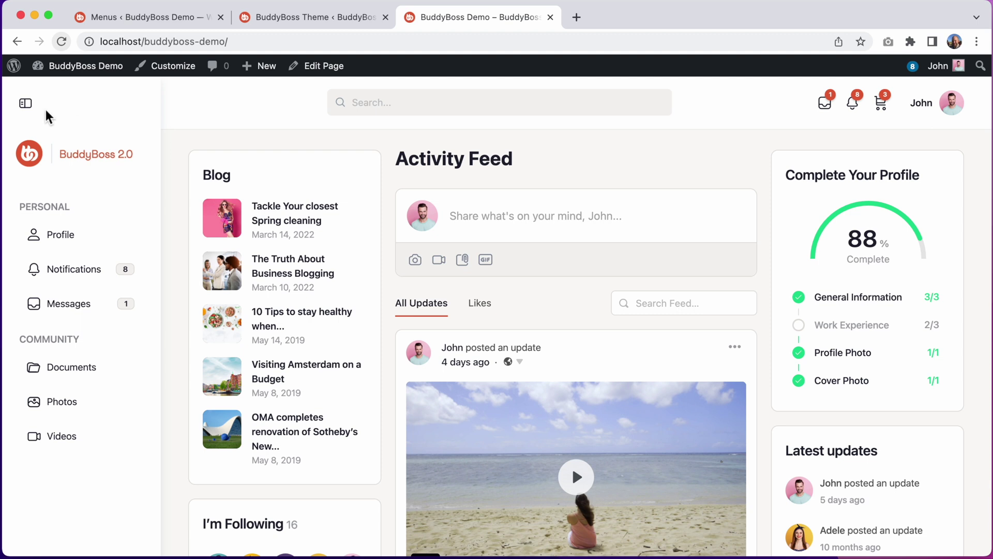
Collapse and re-expand the site's BuddyPanel, then bring up the Logo settings.
left_click(30, 108)
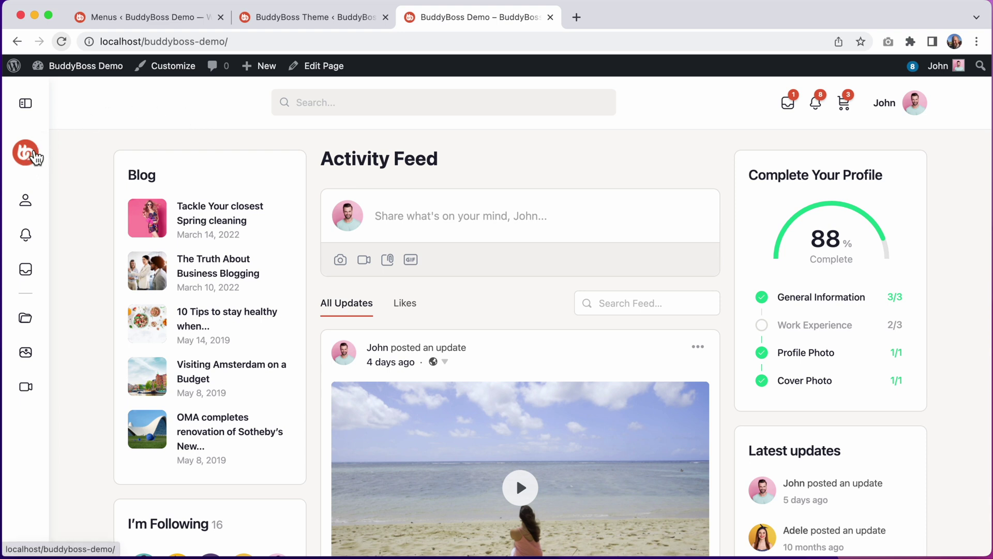
left_click(26, 104)
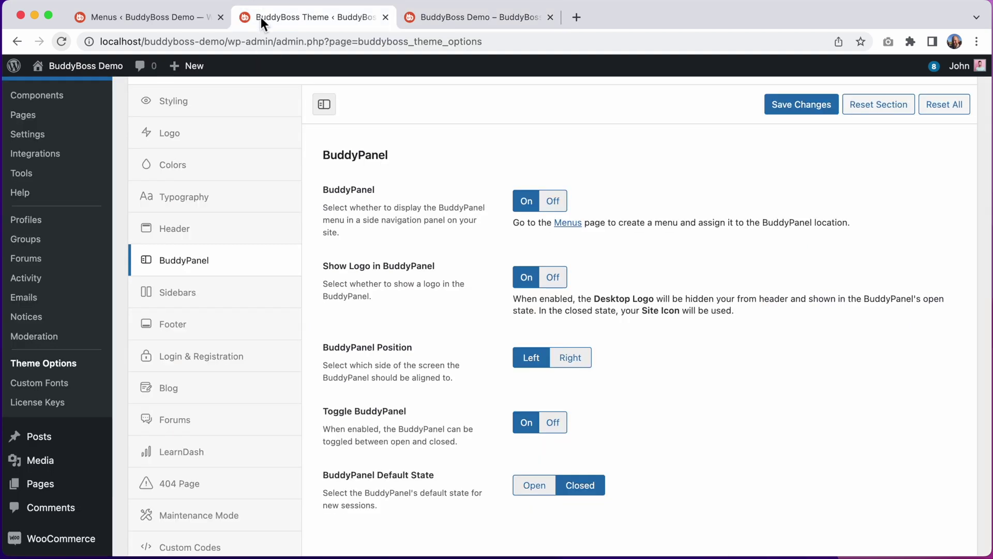
left_click(250, 132)
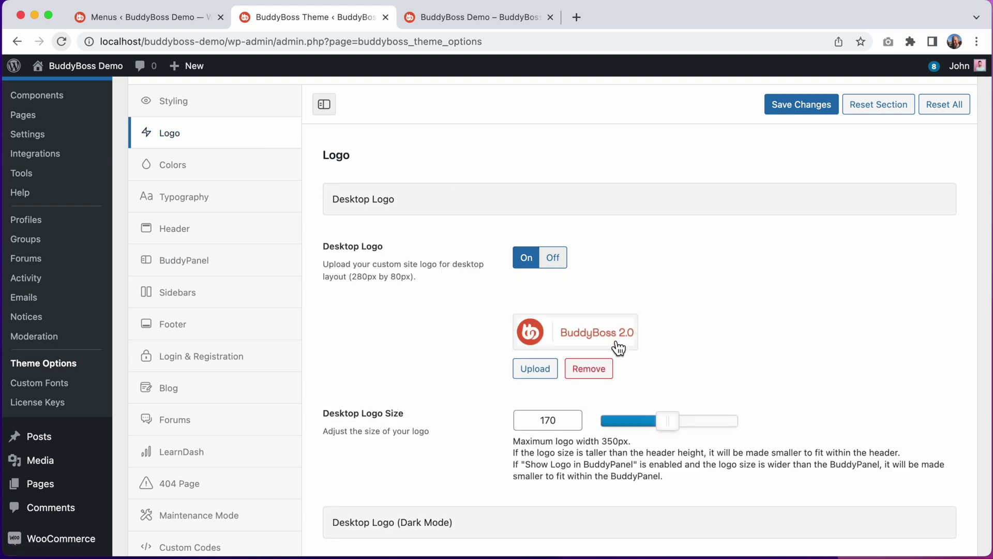
Leave the live site's BuddyPanel collapsed and return to the Logo section, desktop logo at 170.
left_click(497, 17)
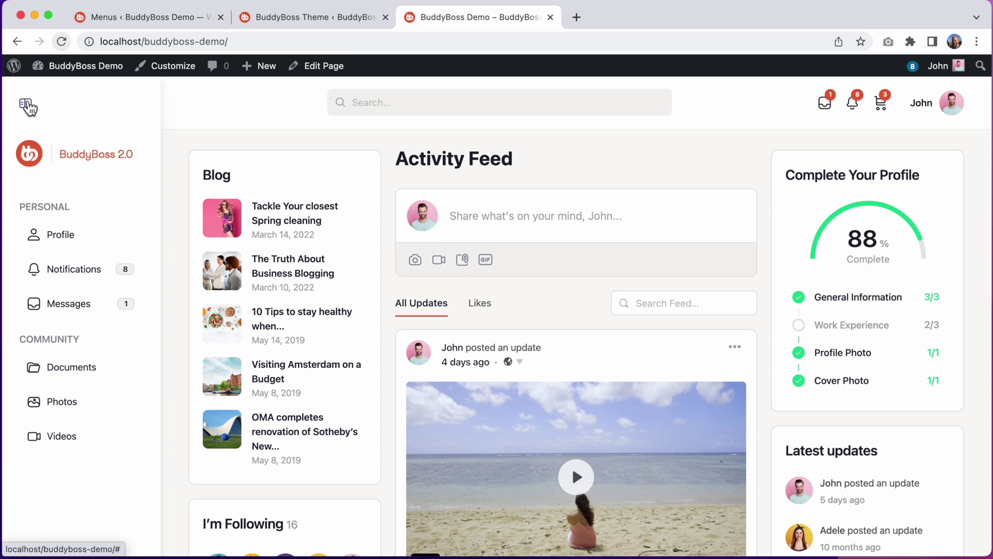
left_click(26, 104)
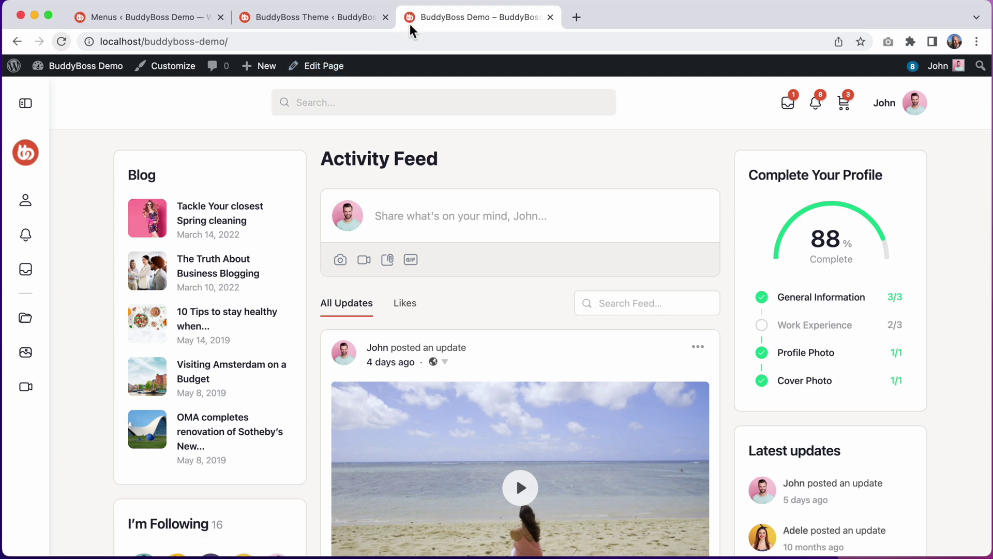
left_click(343, 18)
scroll(243, 321, "down", 5)
scroll(242, 322, "down", 2)
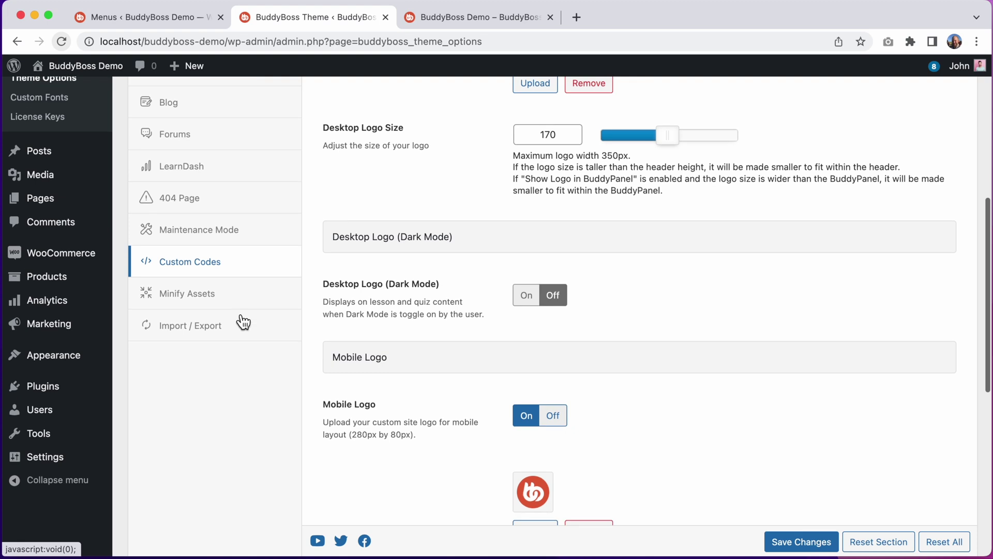
mouse_move(83, 362)
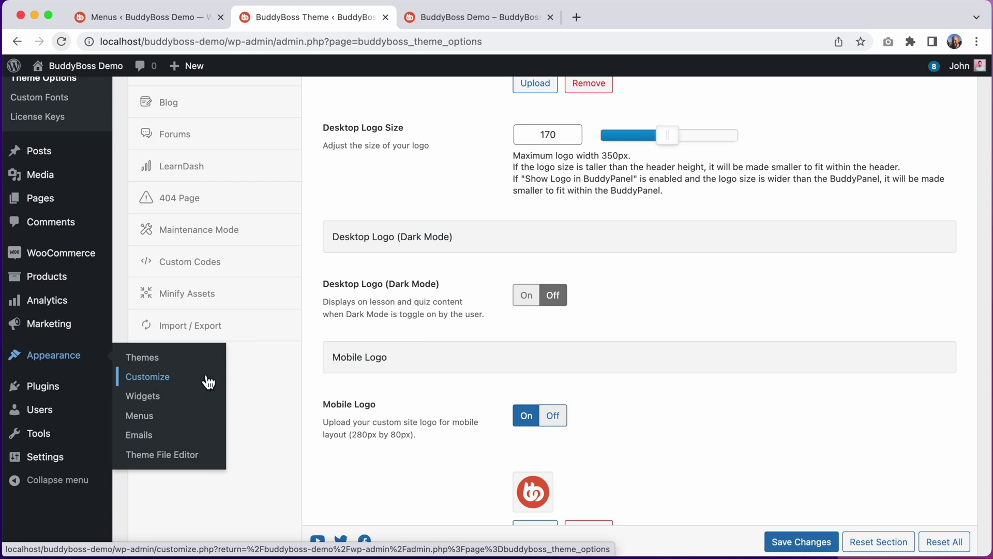
scroll(248, 377, "up", 3)
scroll(248, 373, "up", 5)
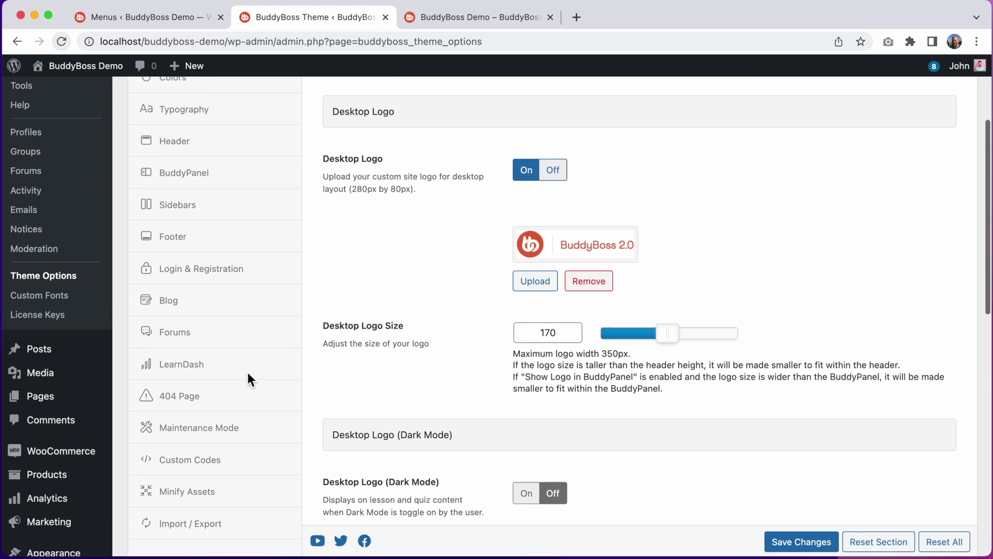
Bring up the Header settings and compare them with the live site's header.
left_click(251, 240)
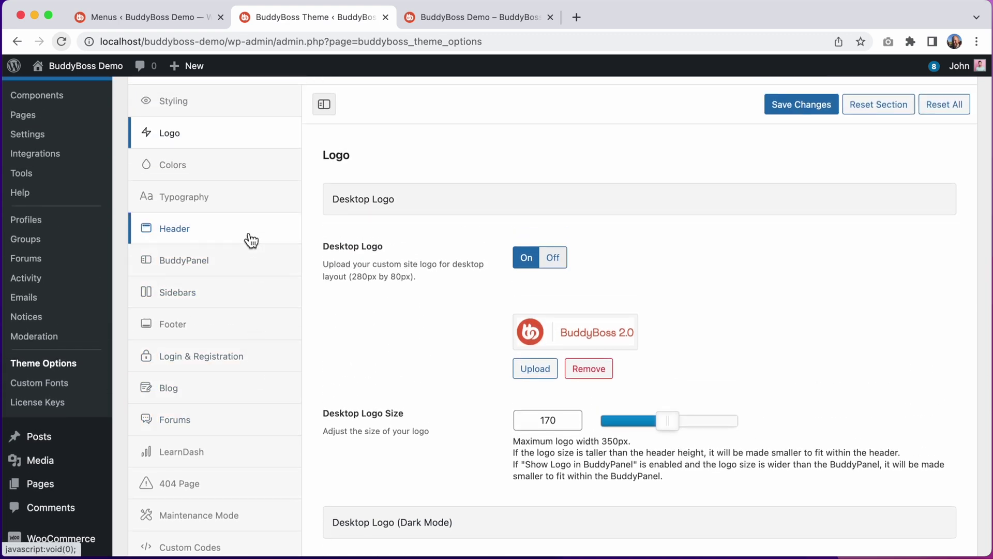
scroll(393, 323, "down", 10)
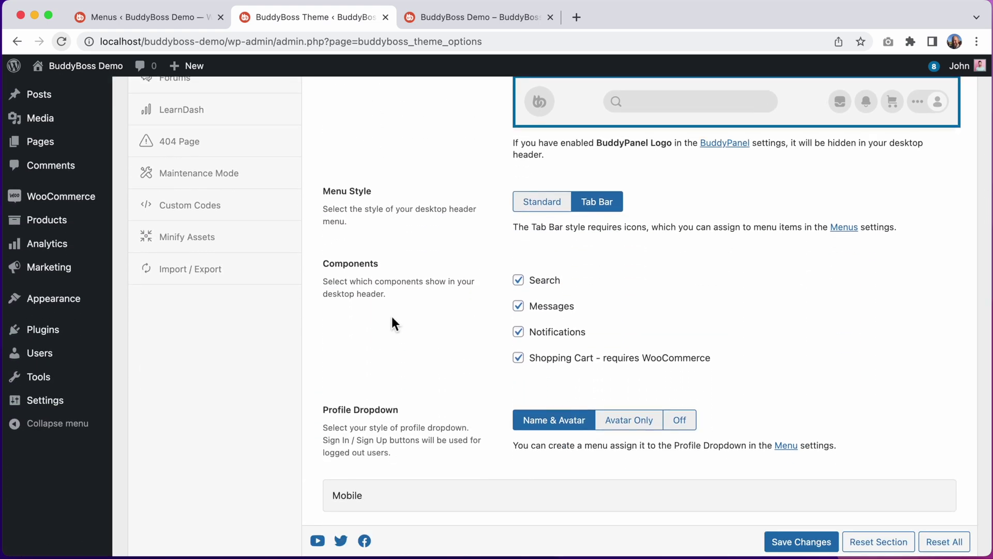
left_click(529, 20)
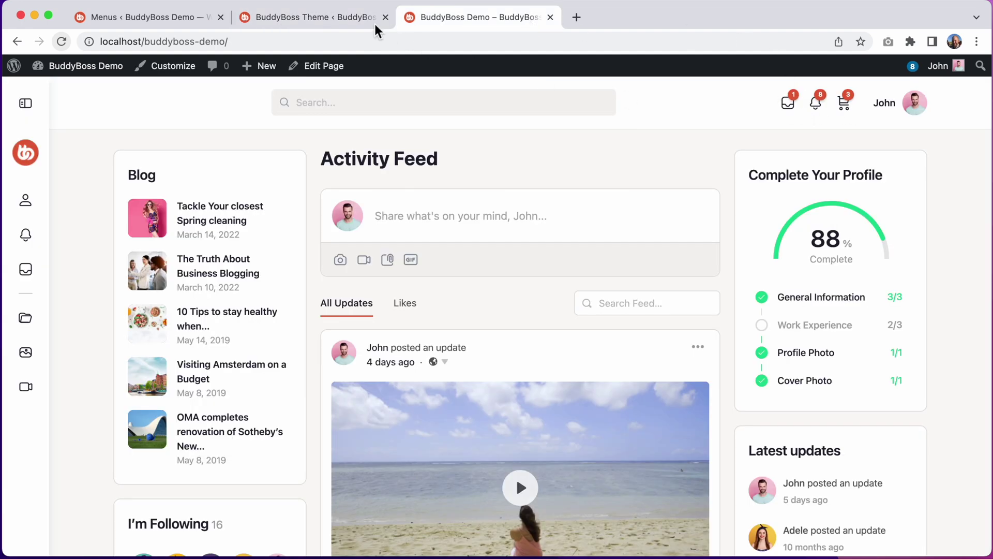
left_click(361, 21)
Uncheck the Shopping Cart header component and save the header settings.
scroll(433, 138, "up", 4)
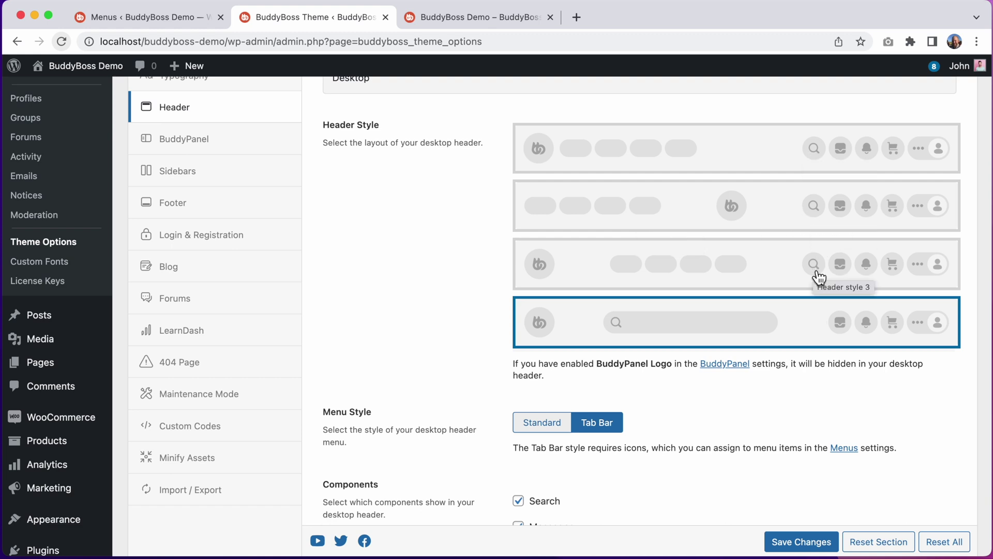
scroll(748, 333, "down", 1)
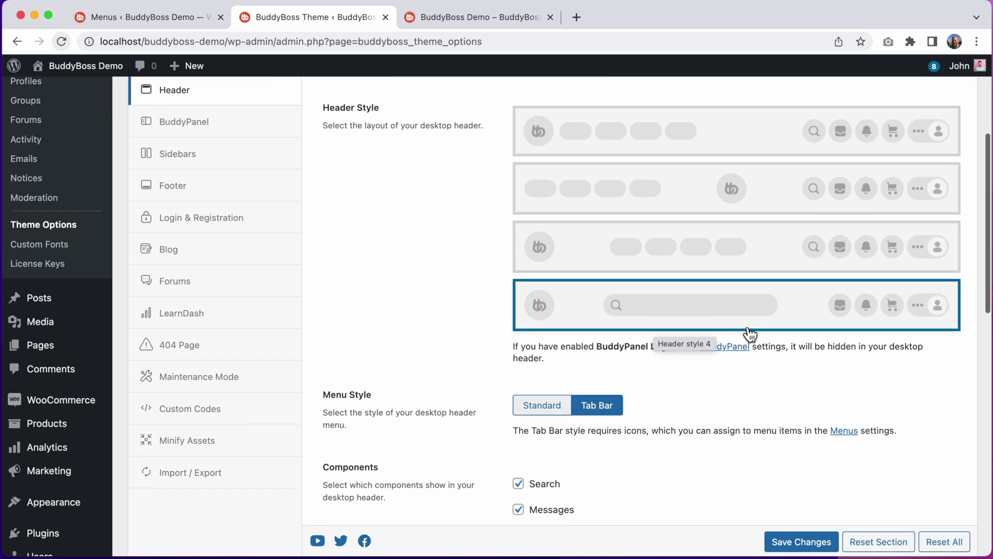
scroll(747, 333, "down", 5)
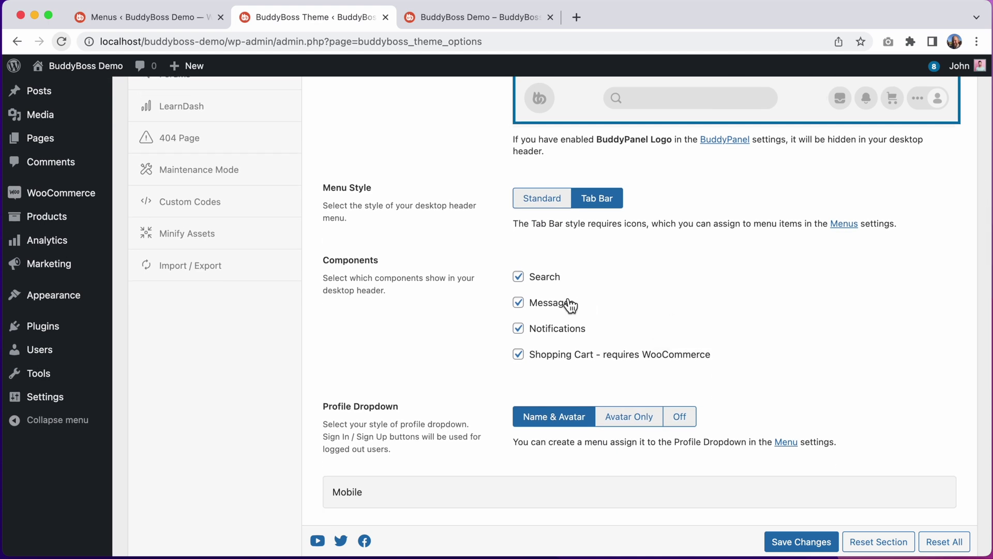
left_click(570, 361)
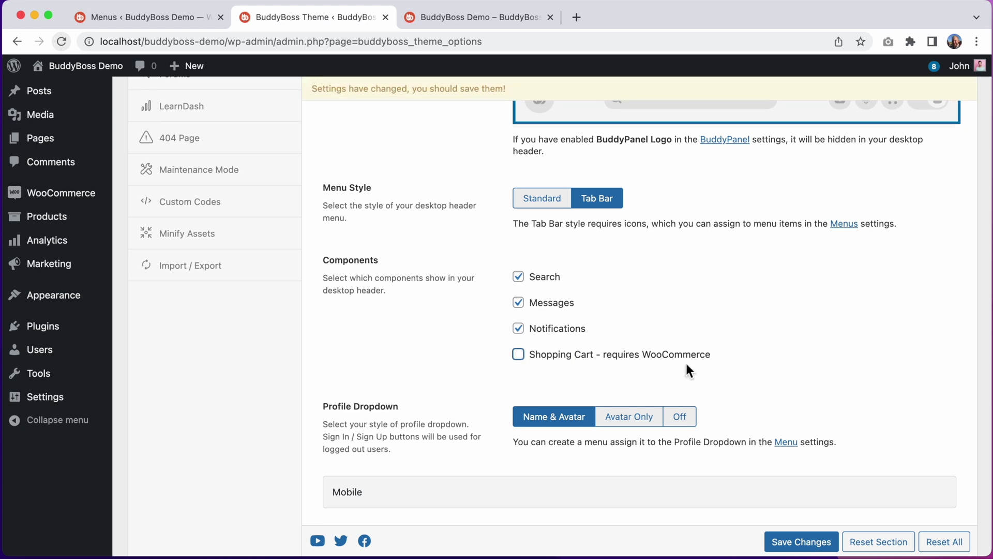
left_click(789, 541)
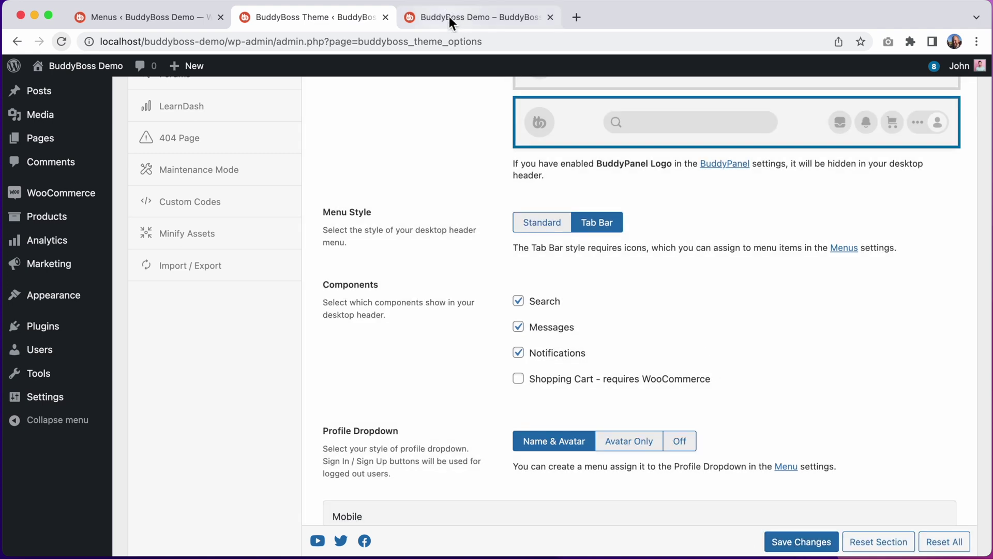
left_click(449, 17)
Reload the live site and check the header's messages, notifications and profile dropdown.
left_click(66, 41)
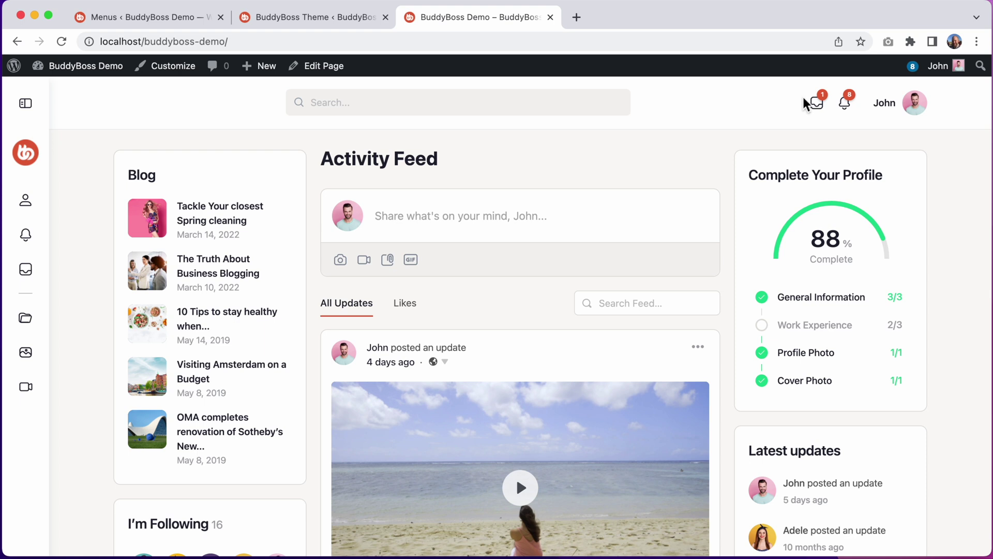
left_click(822, 104)
left_click(858, 105)
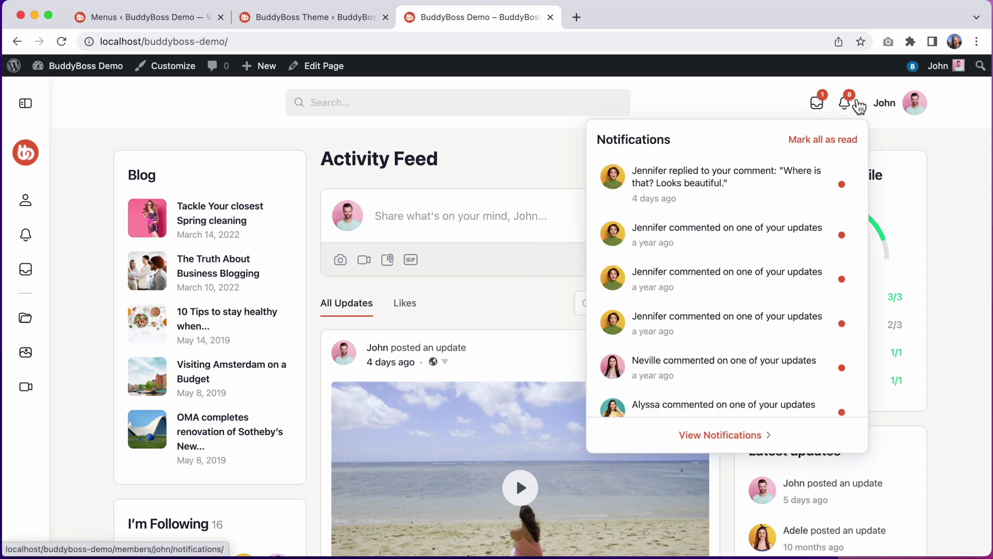
left_click(857, 105)
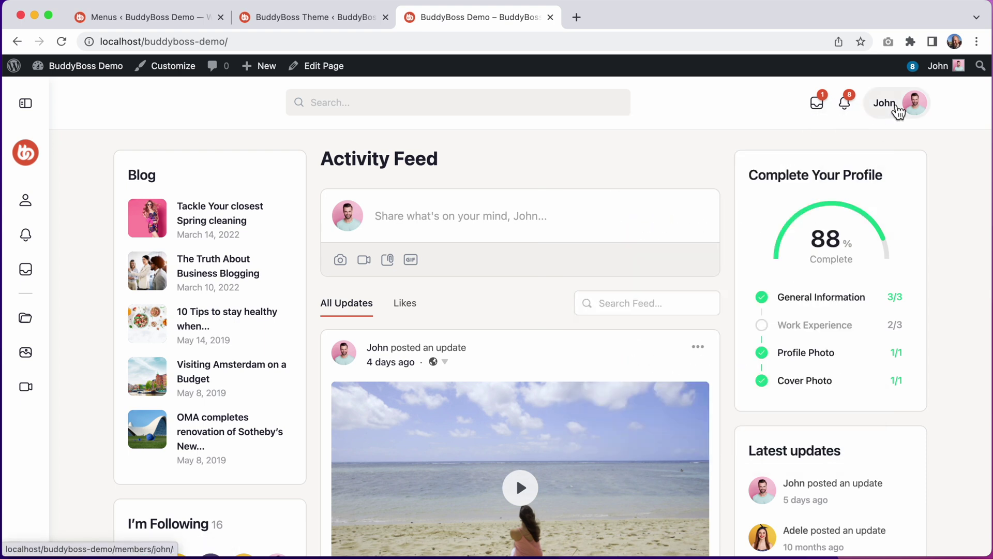
mouse_move(898, 110)
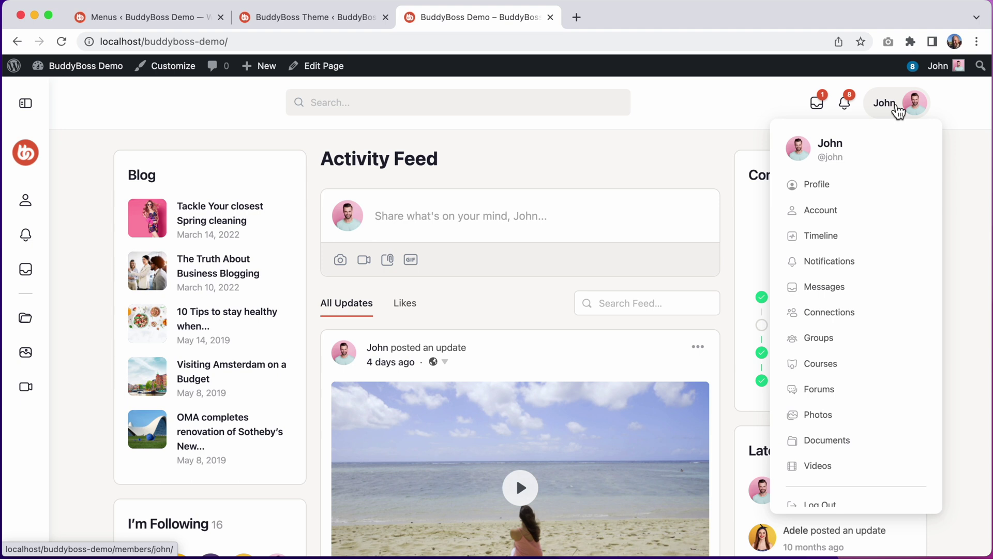
left_click(898, 110)
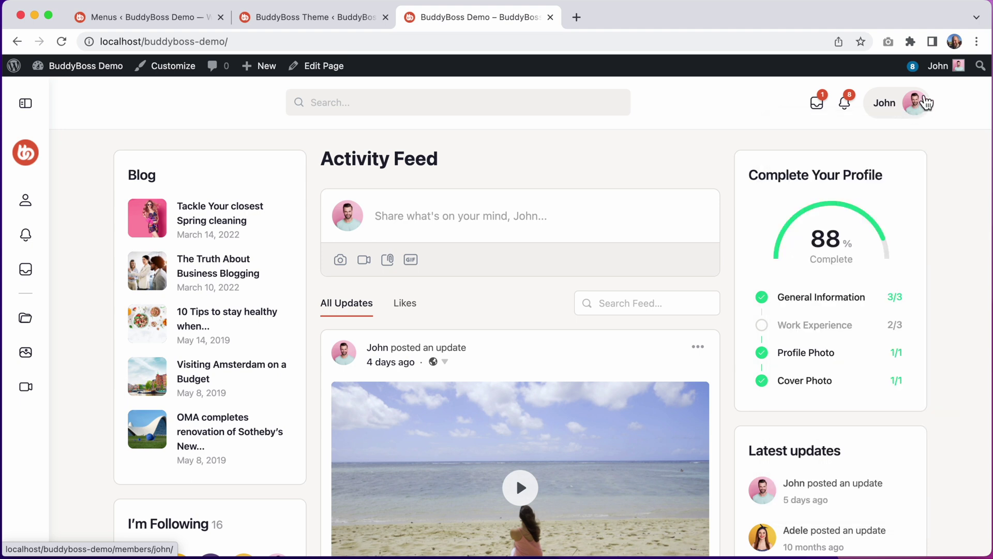
Set Profile Dropdown to Avatar Only, save, and reload the front end.
left_click(364, 20)
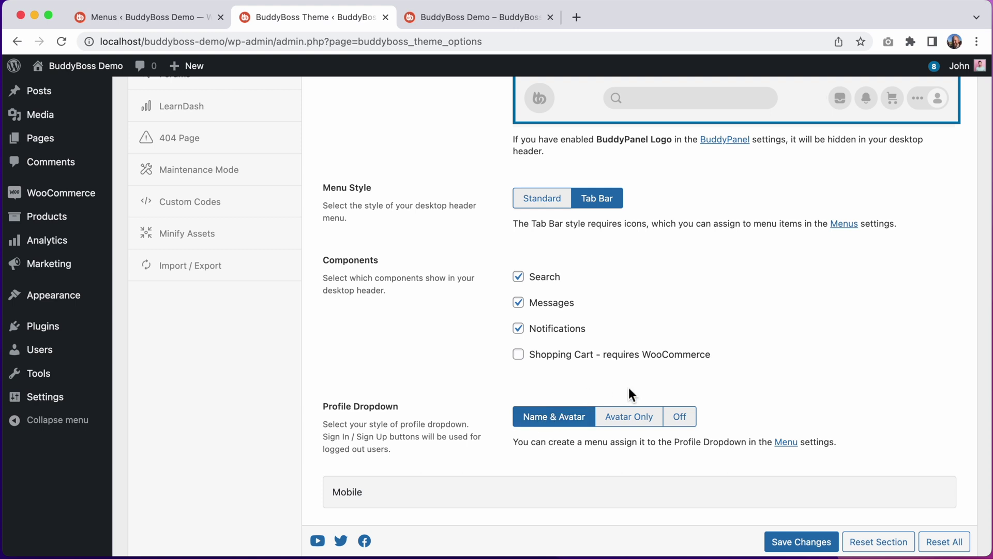
left_click(646, 422)
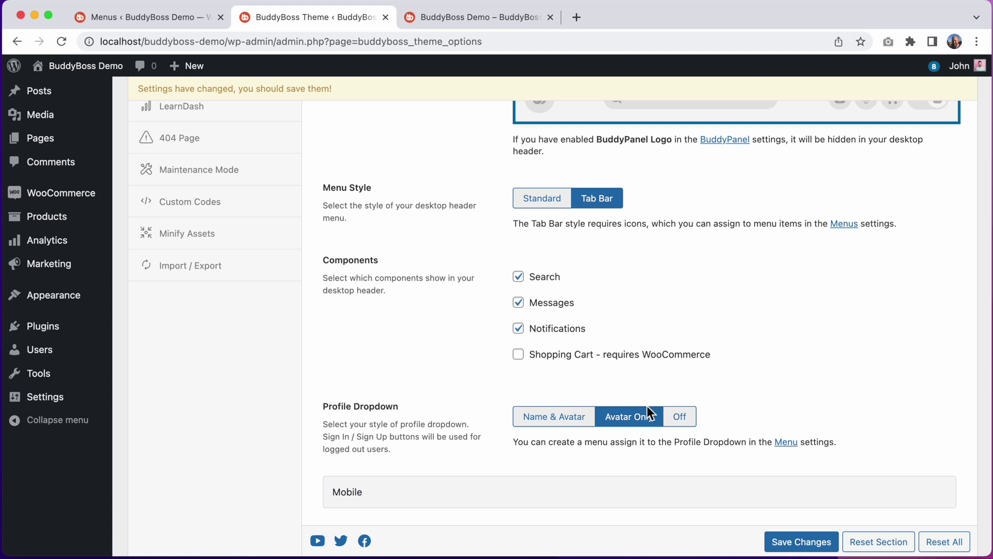
left_click(786, 539)
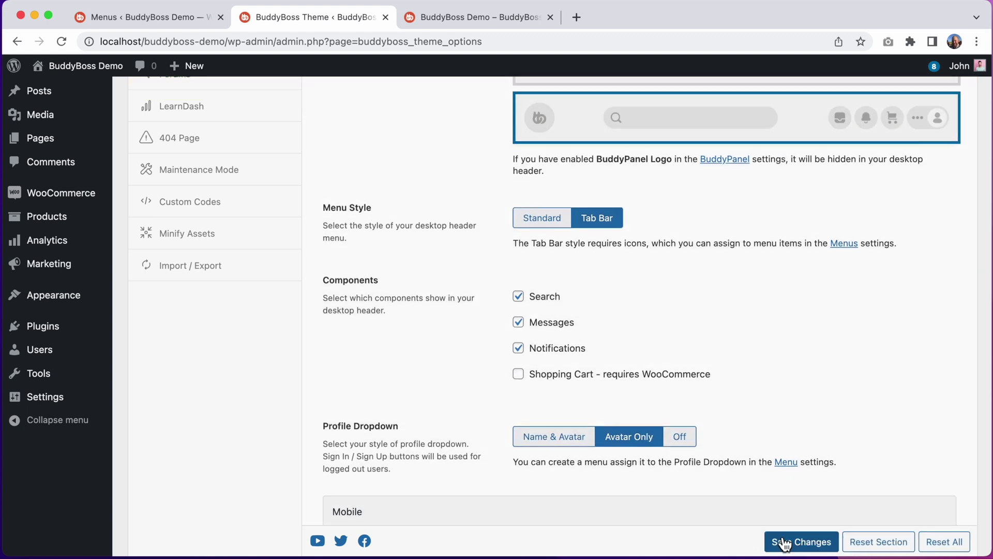
left_click(465, 17)
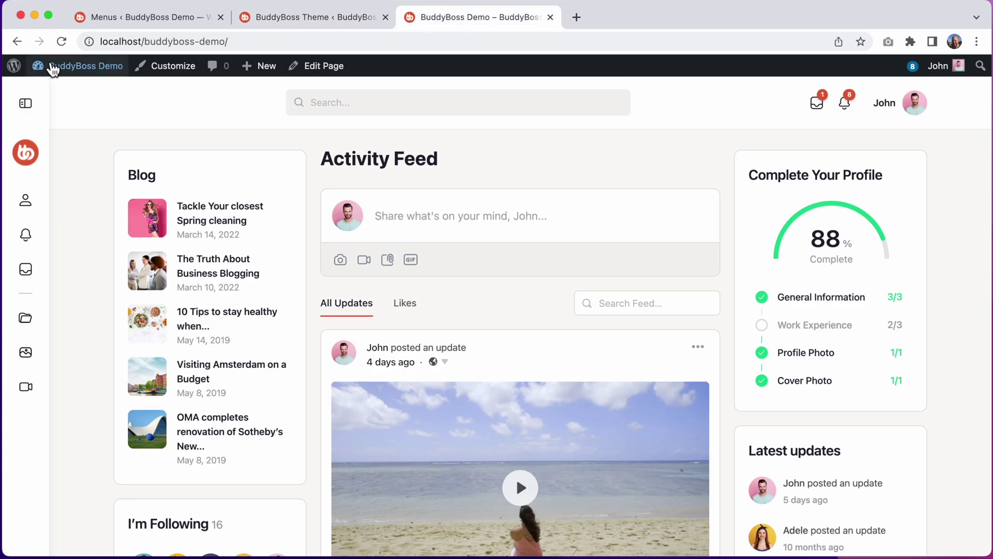
left_click(62, 41)
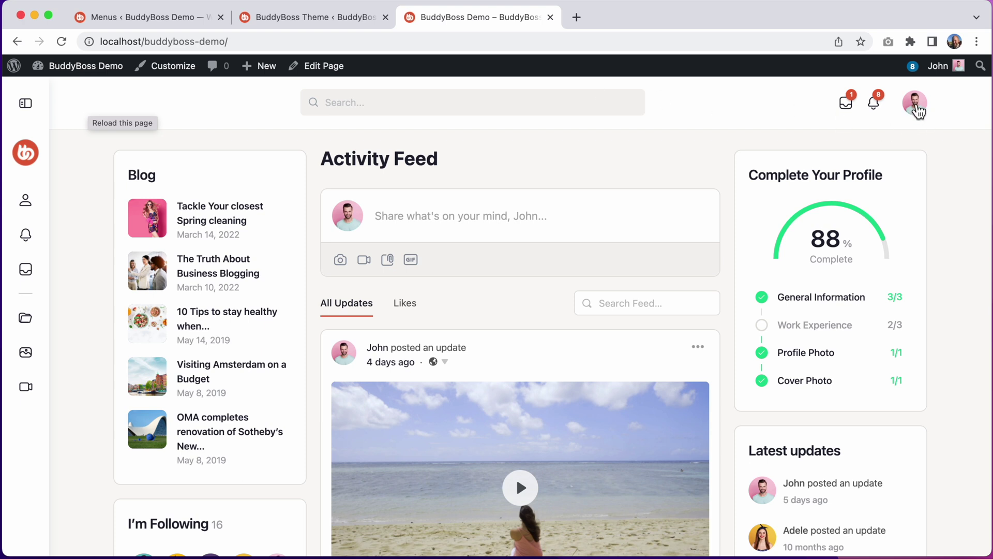
Inspect the avatar-only profile dropdown on the live site, then go to the Menus editor.
mouse_move(919, 110)
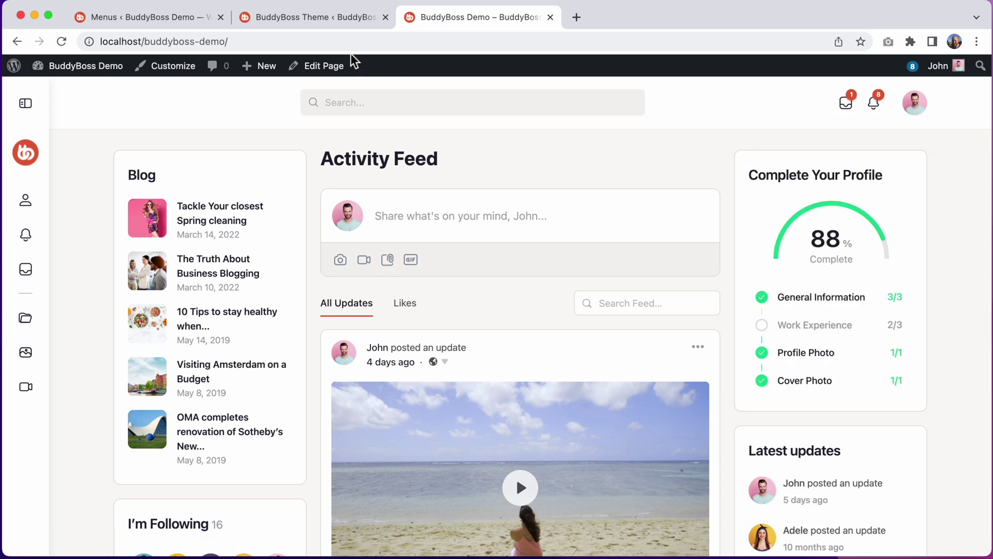
left_click(339, 20)
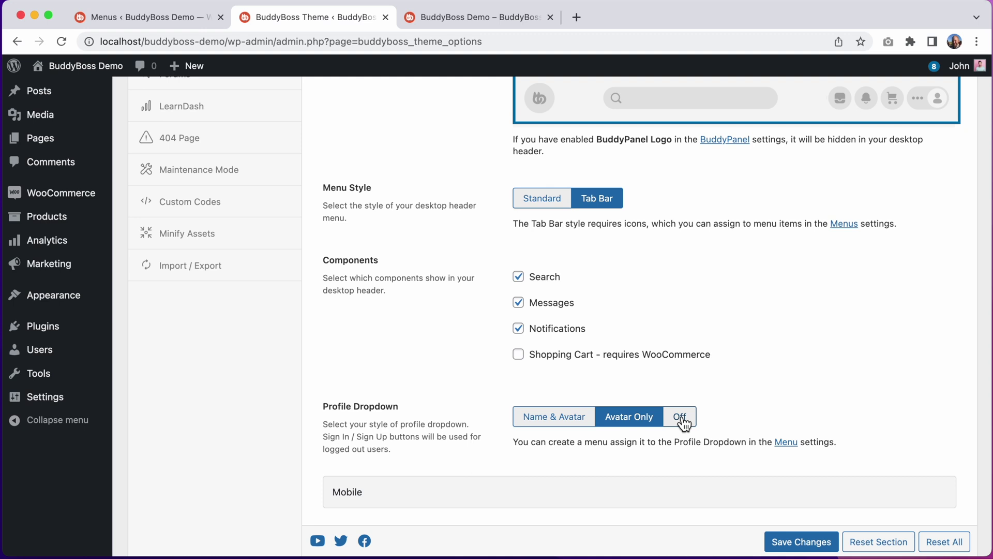
left_click(518, 21)
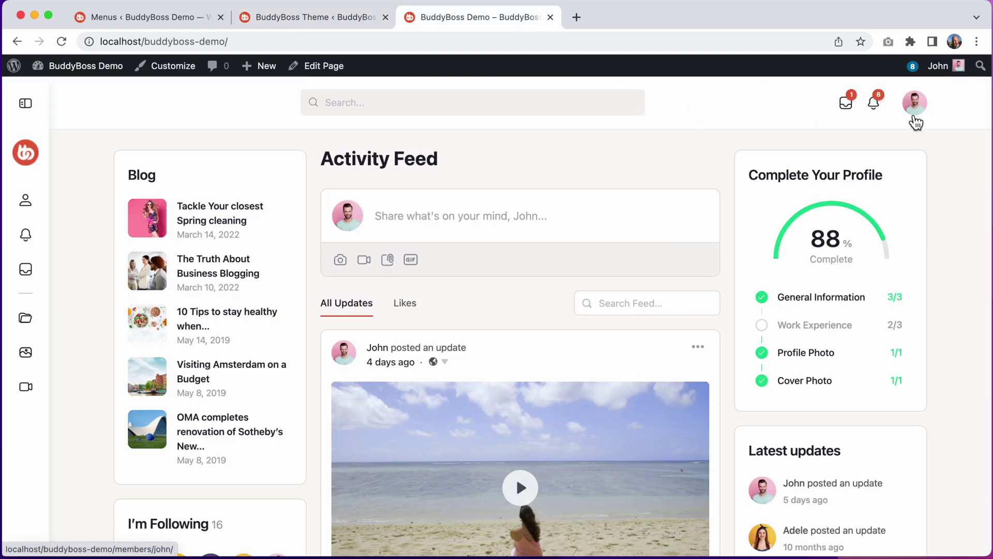
mouse_move(914, 111)
mouse_move(834, 372)
mouse_move(845, 281)
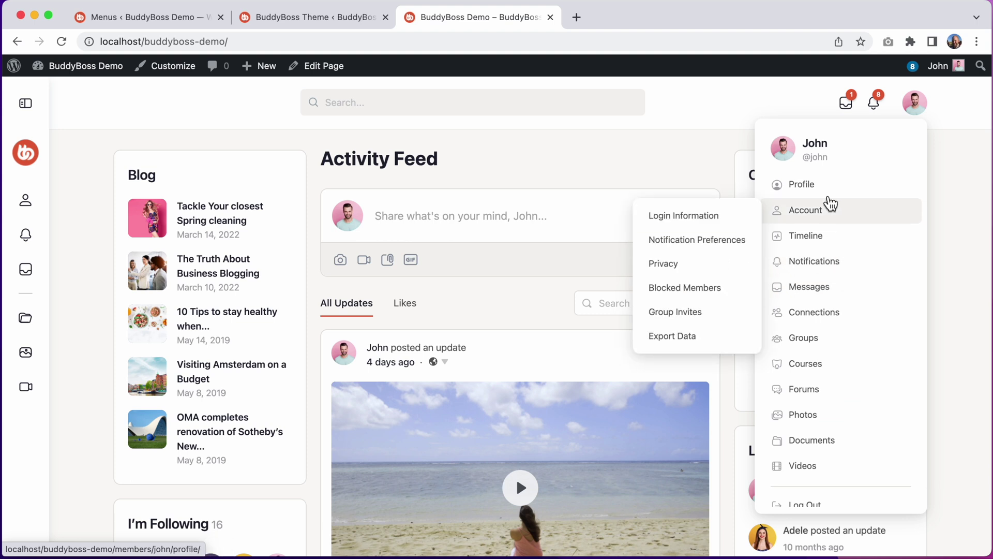
mouse_move(826, 416)
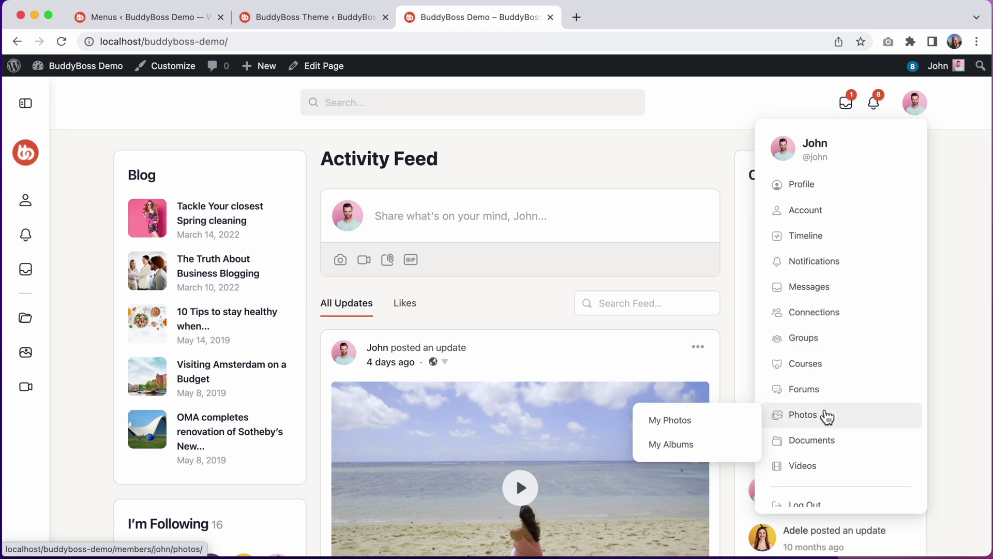
mouse_move(850, 357)
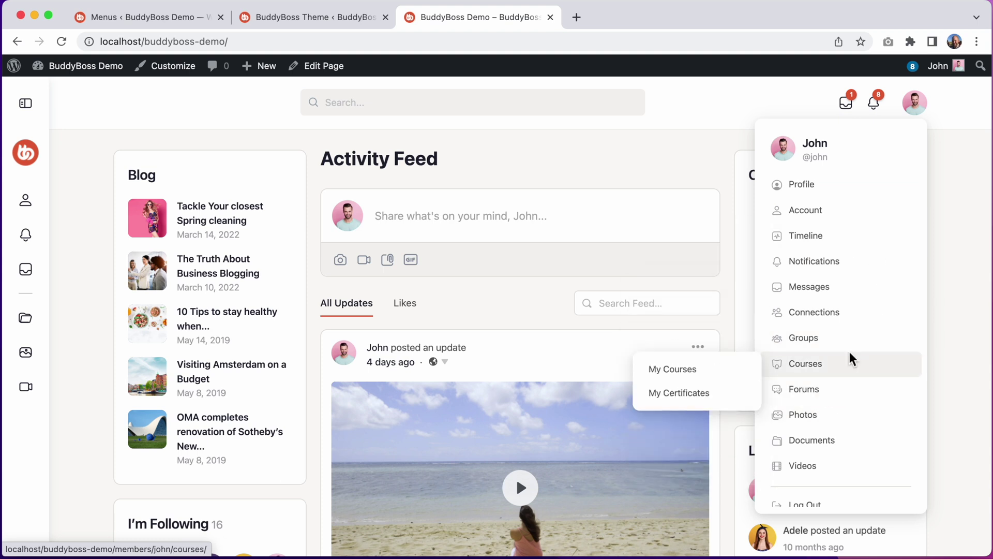
left_click(189, 16)
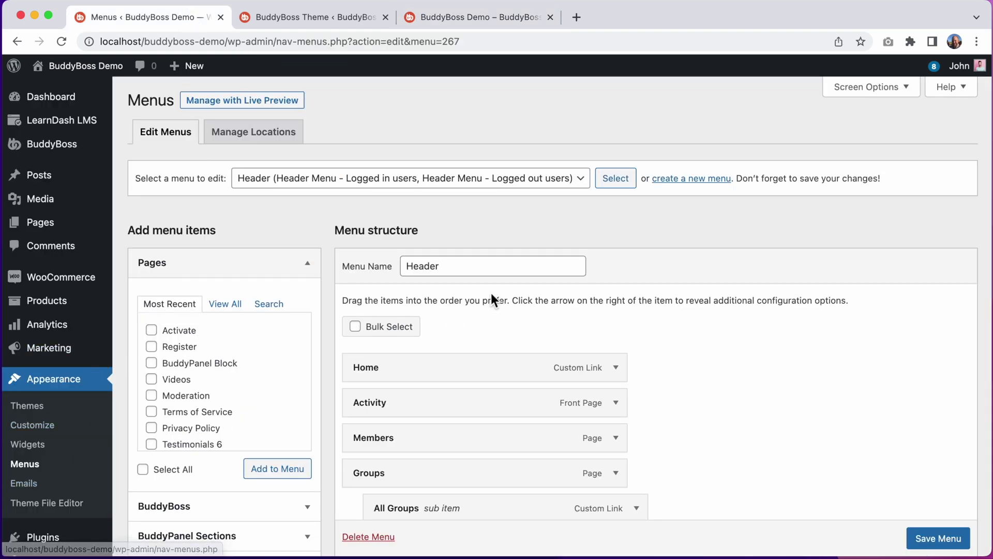
Create a menu named 'Profile Dropdown' assigned to the Profile Dropdown display location.
left_click(687, 179)
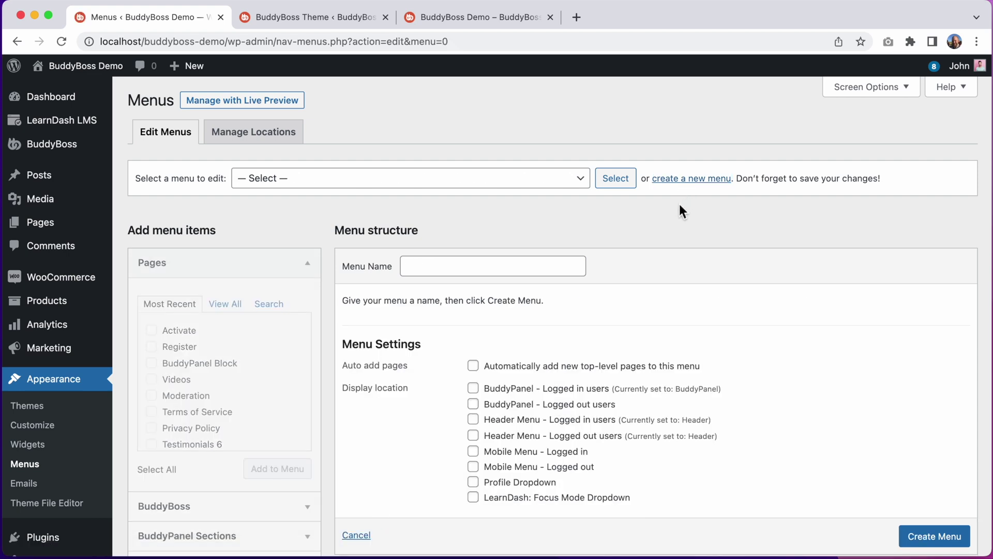
left_click(545, 267)
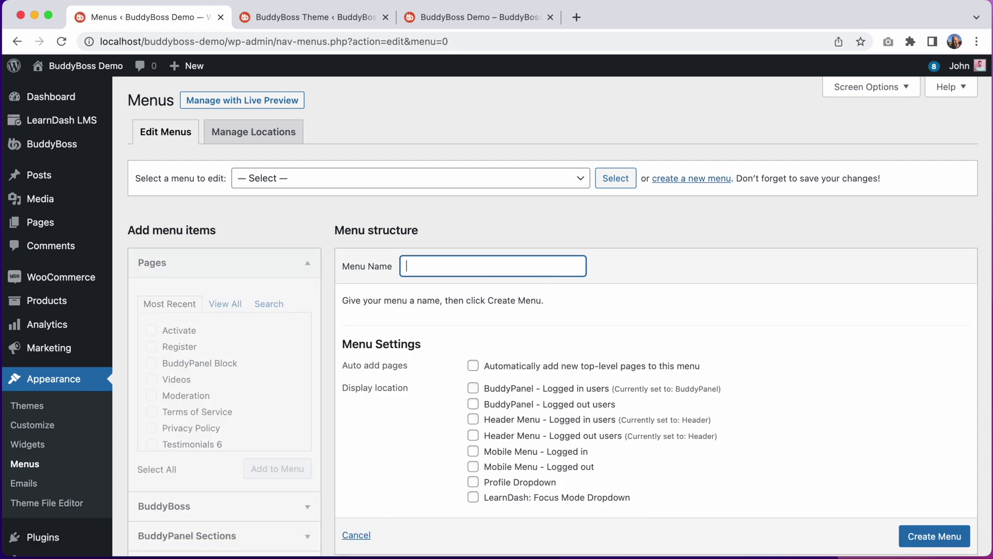
type("Profile Dro")
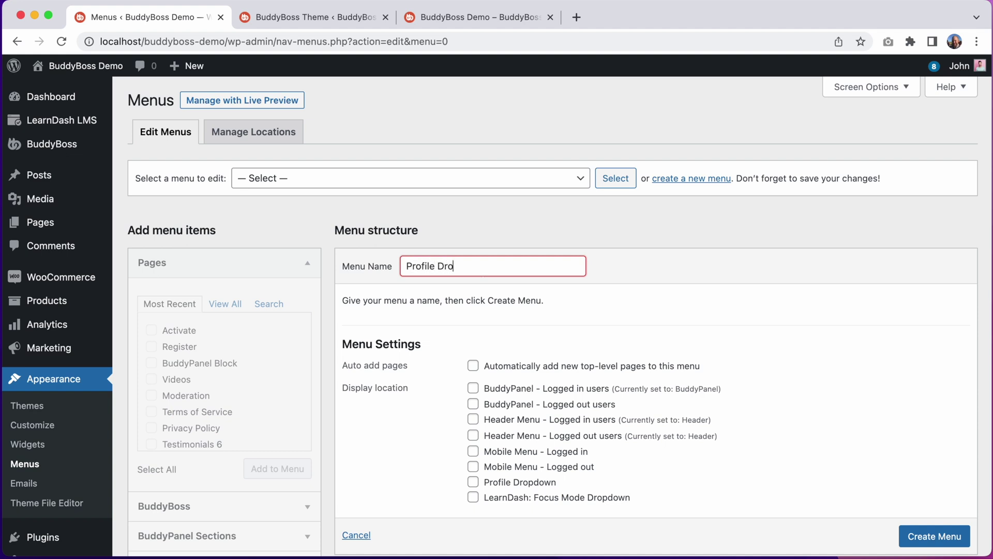
type("pdown")
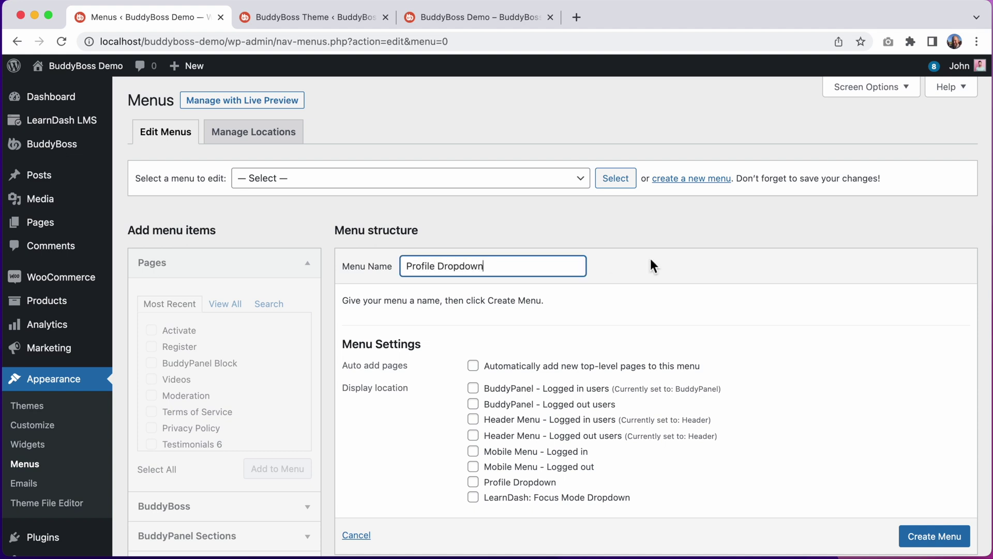
left_click(707, 270)
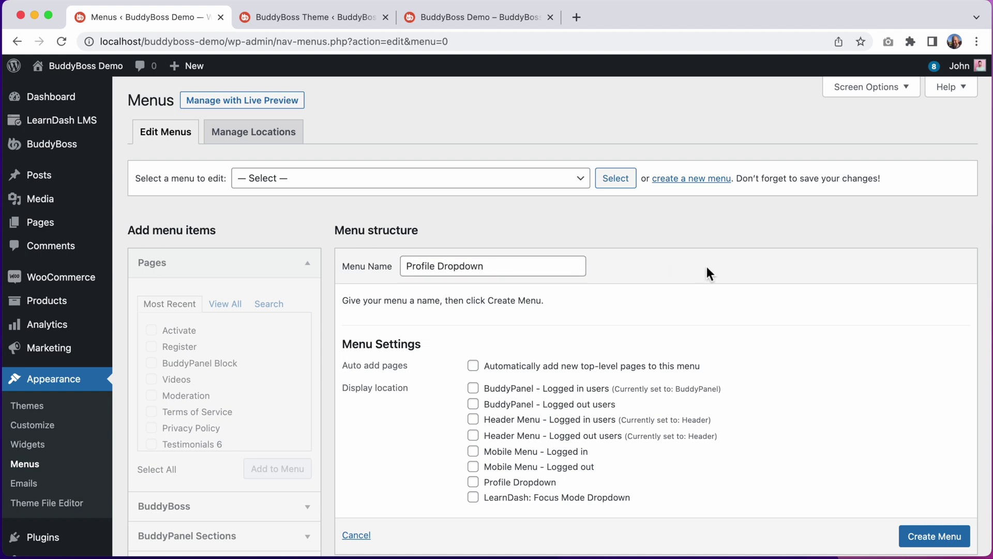
left_click(535, 486)
scroll(924, 522, "down", 1)
left_click(924, 497)
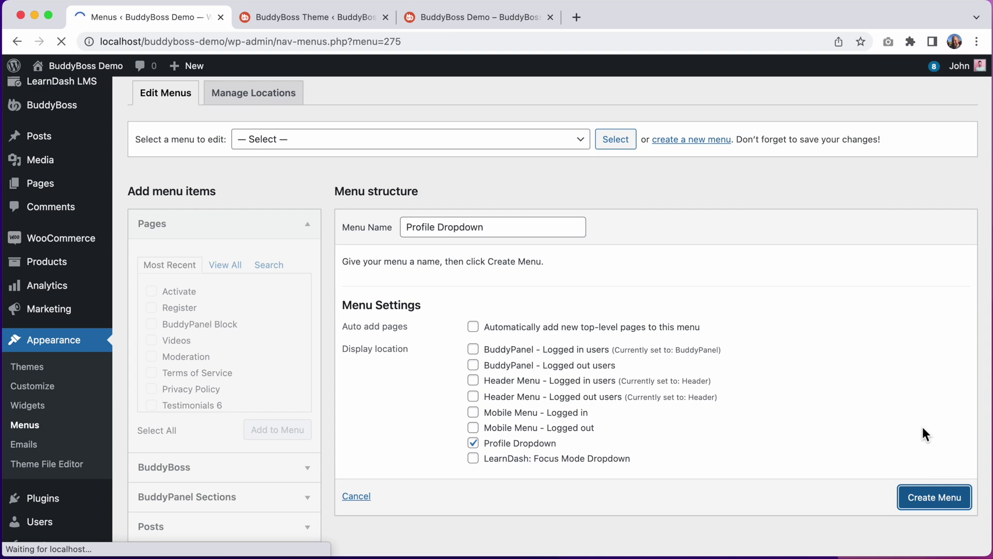
scroll(922, 427, "down", 3)
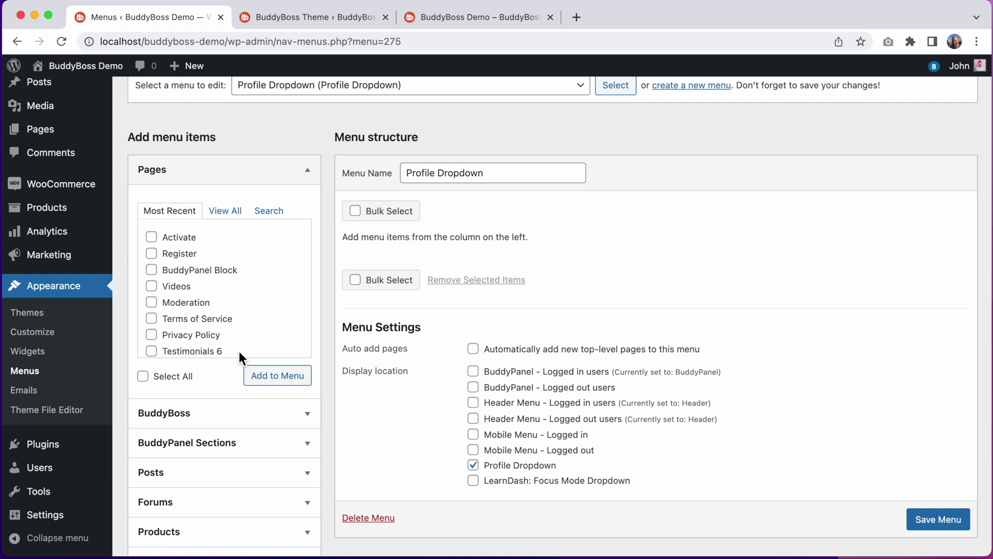
Add the BuddyBoss Profile, Account, Timeline and Log Out links to the menu.
left_click(225, 415)
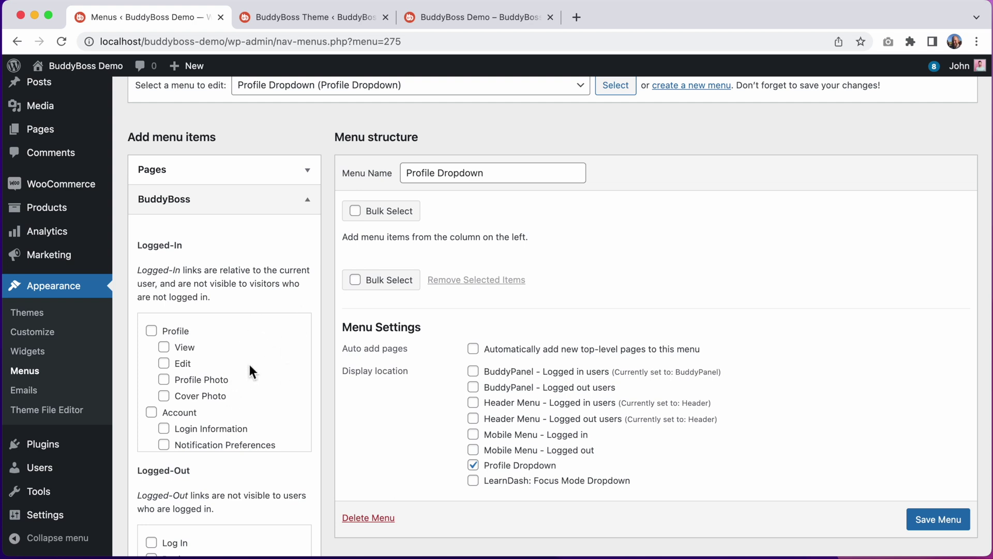
left_click(181, 336)
scroll(181, 351, "down", 1)
left_click(177, 378)
scroll(180, 382, "down", 3)
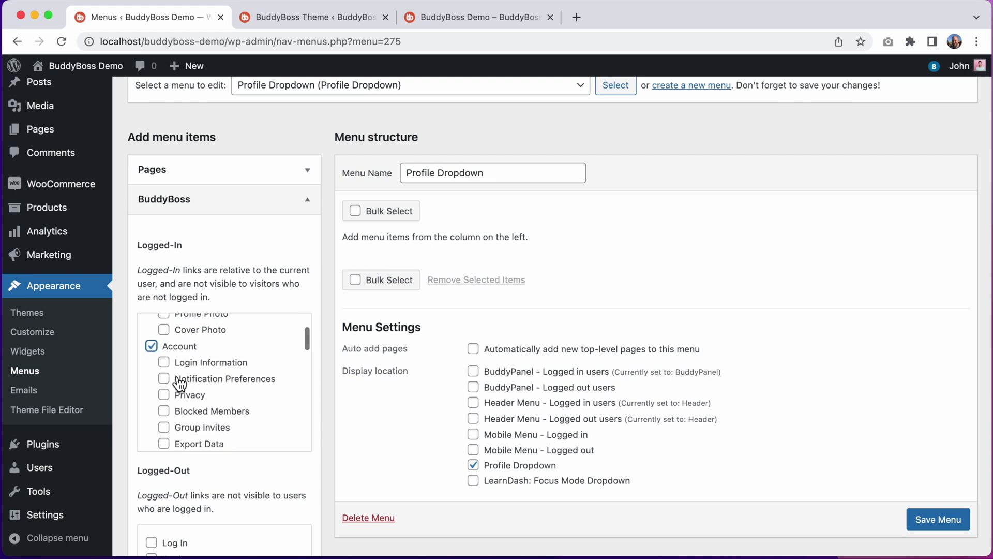
left_click(180, 399)
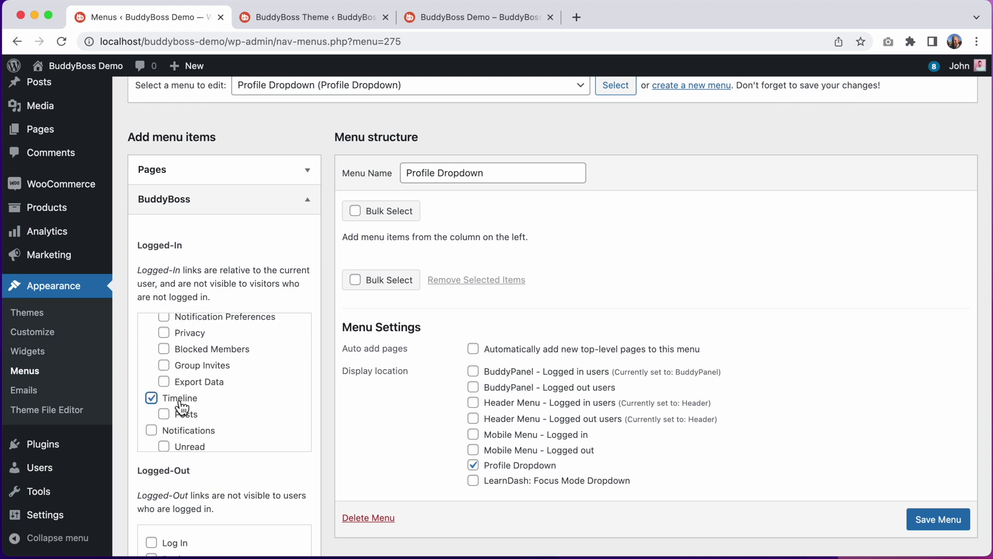
scroll(181, 408, "down", 10)
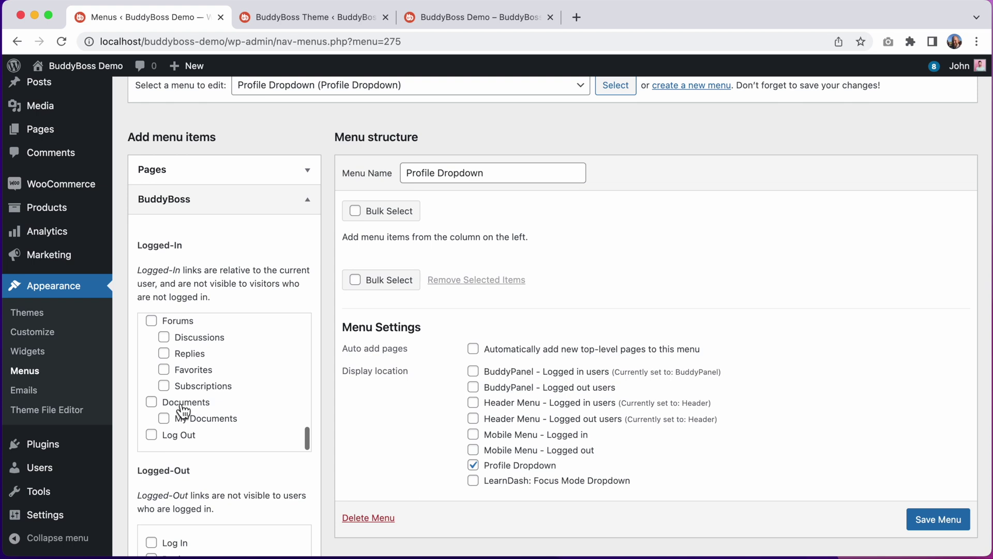
left_click(185, 440)
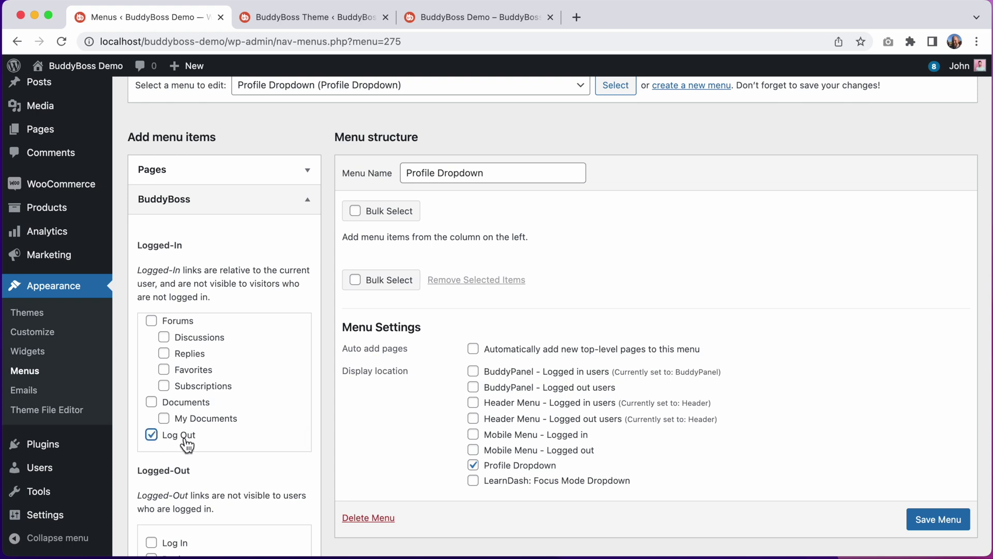
scroll(231, 465, "down", 5)
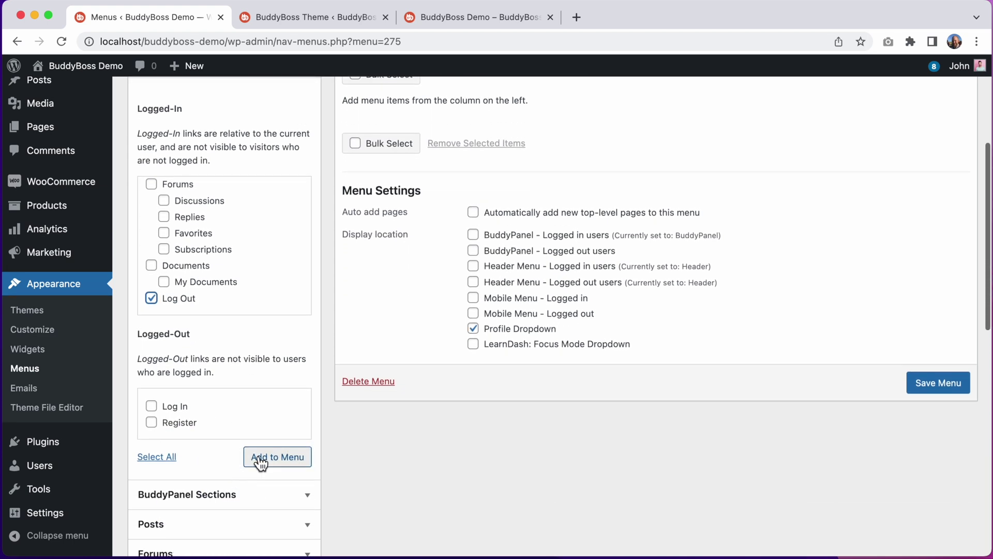
left_click(261, 462)
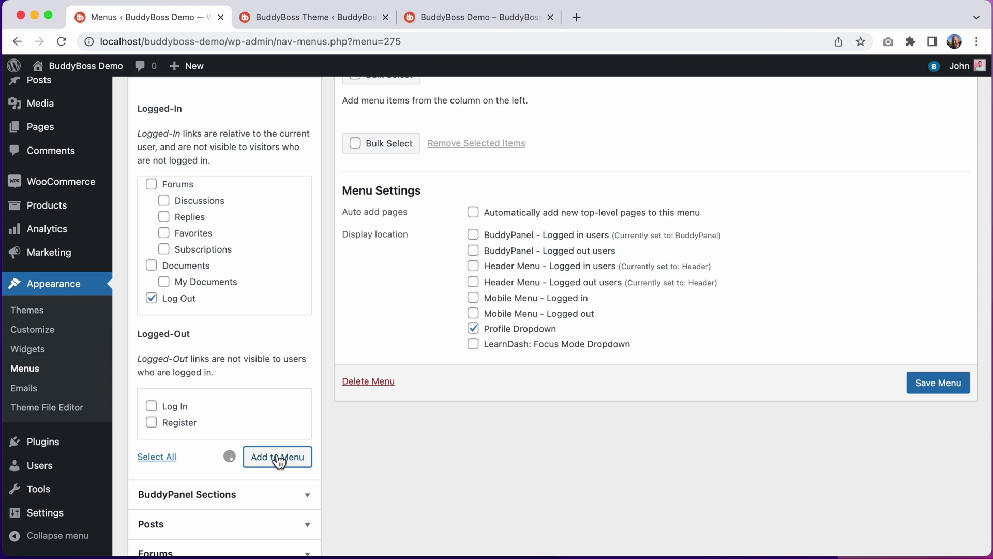
Check the Profile item's icon settings and save the Profile Dropdown menu.
scroll(277, 459, "up", 2)
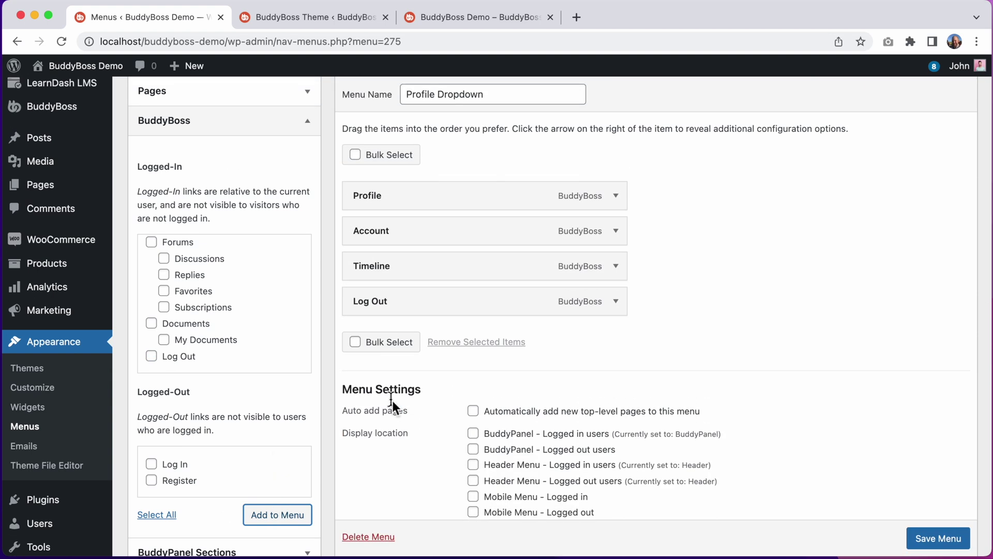
left_click(620, 207)
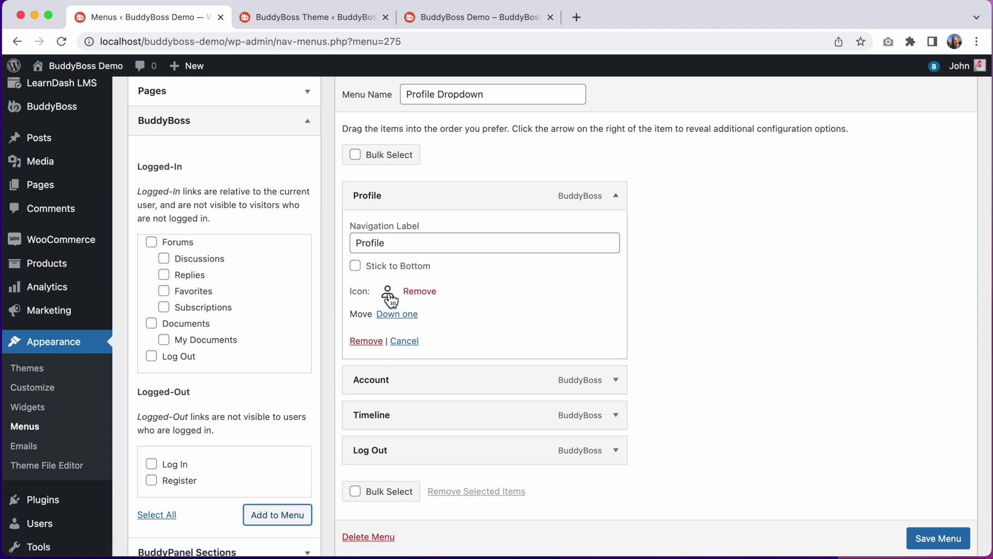
left_click(937, 539)
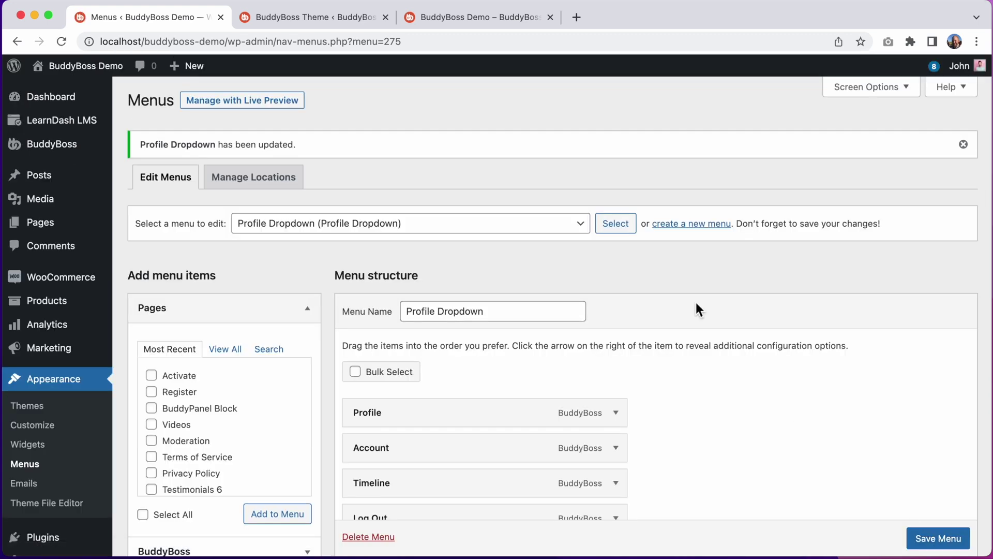
Reload the front end, view the avatar dropdown's four links, and follow Profile.
left_click(463, 24)
left_click(61, 41)
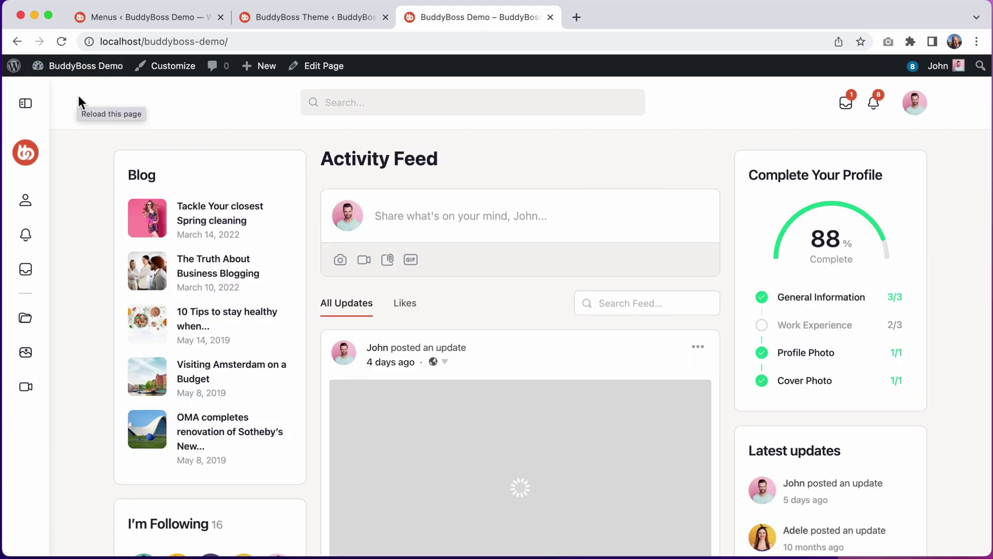
mouse_move(909, 114)
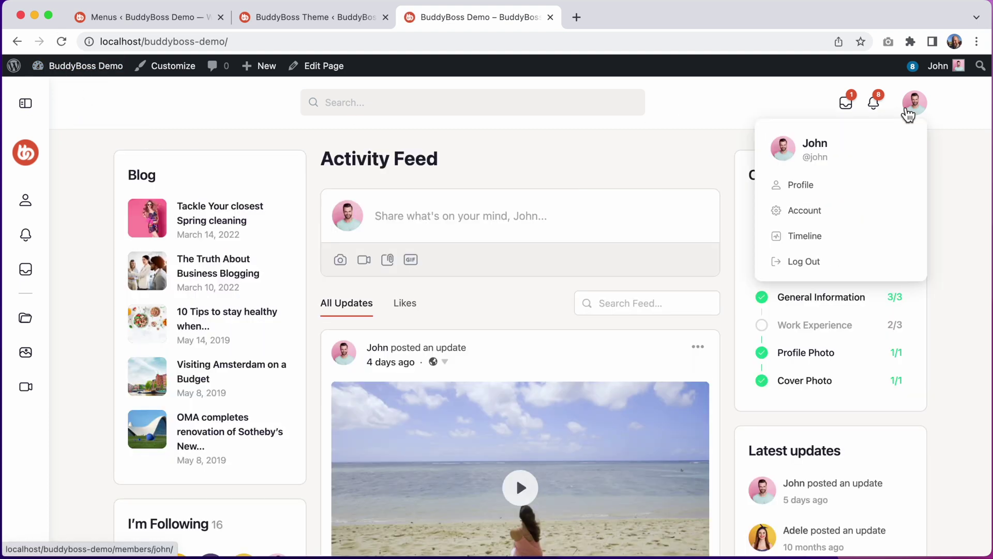
left_click(847, 197)
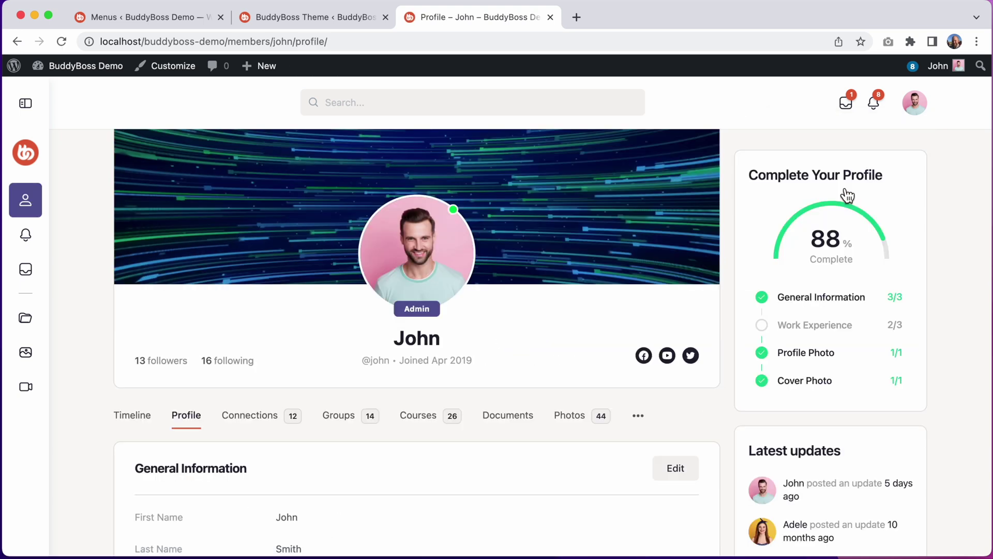
mouse_move(652, 146)
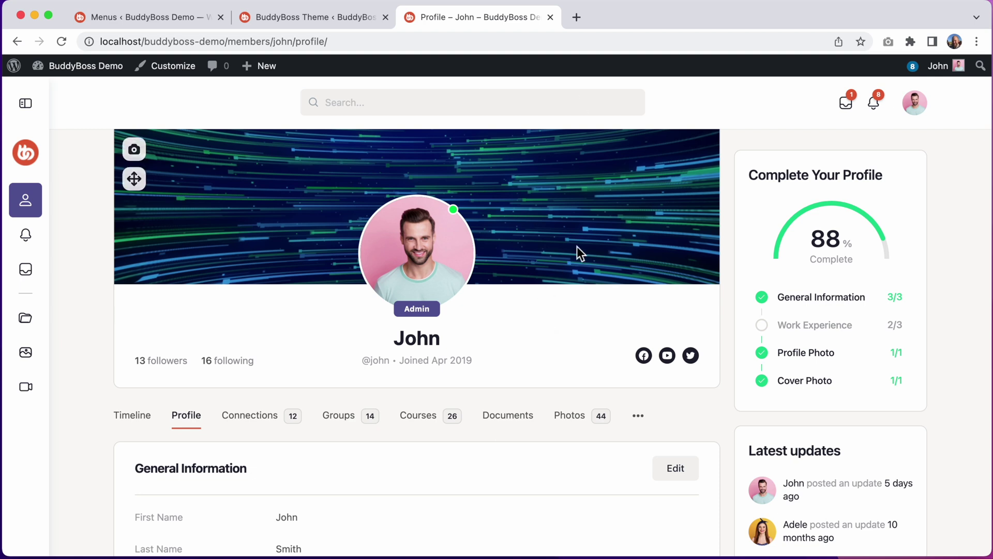
Compare the theme's header options with the profile page's current header behaviour.
left_click(342, 21)
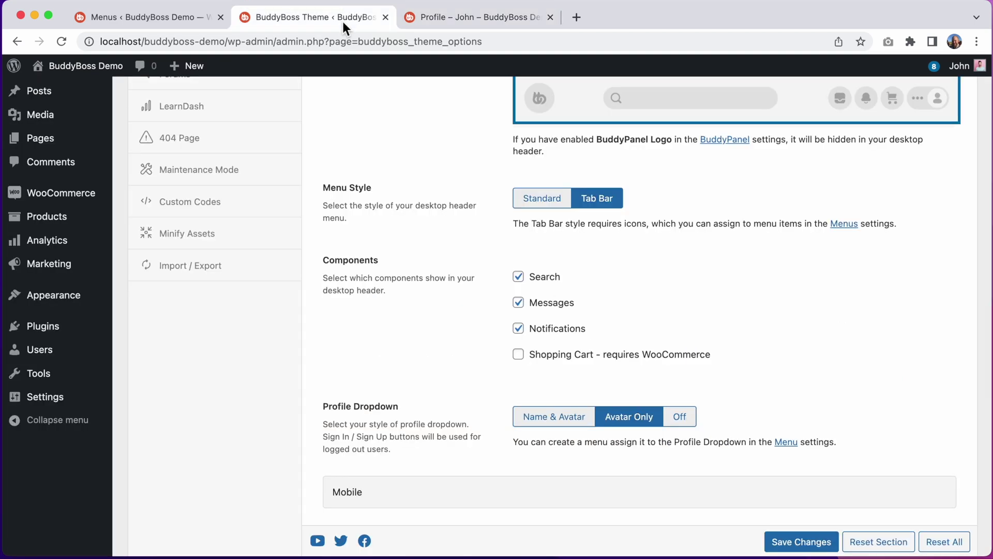
scroll(466, 240, "down", 10)
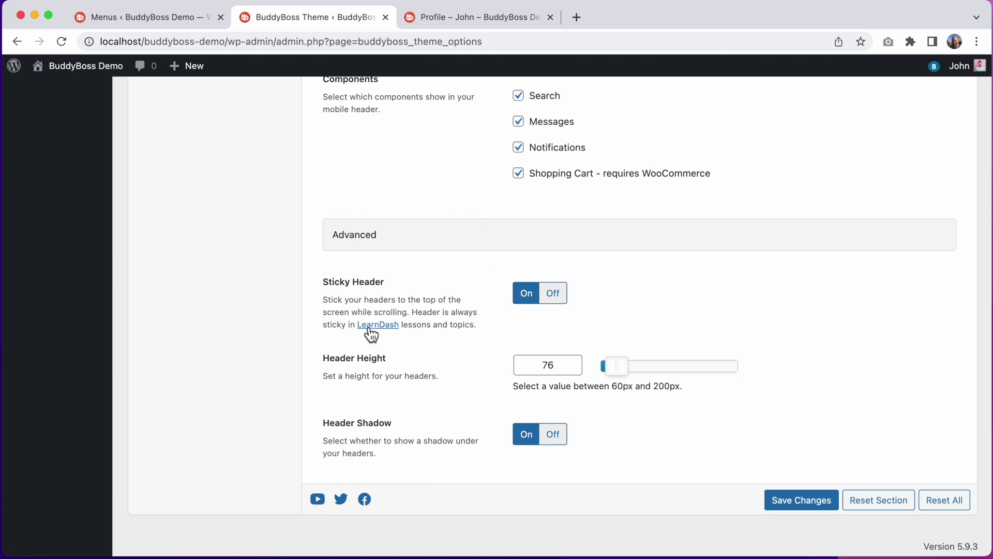
left_click(485, 21)
scroll(520, 335, "down", 5)
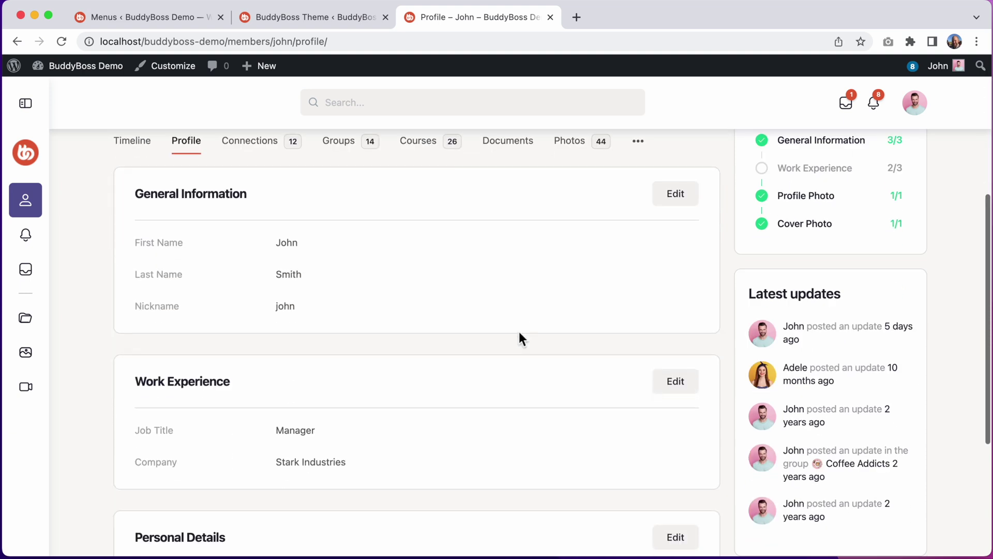
scroll(520, 331, "down", 4)
scroll(519, 331, "up", 10)
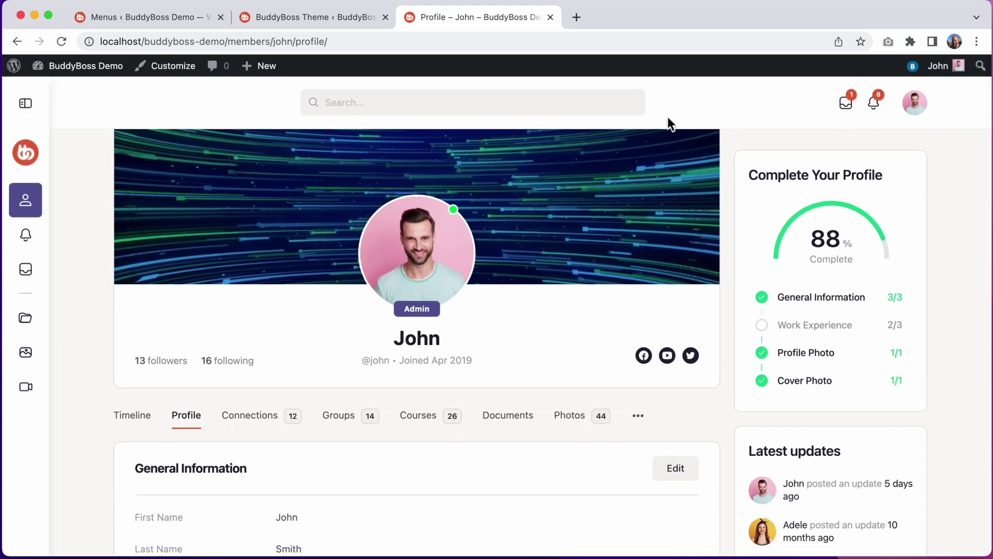
Set Sticky Header Off, Header Shadow Off, Header Height 60, and save.
left_click(356, 20)
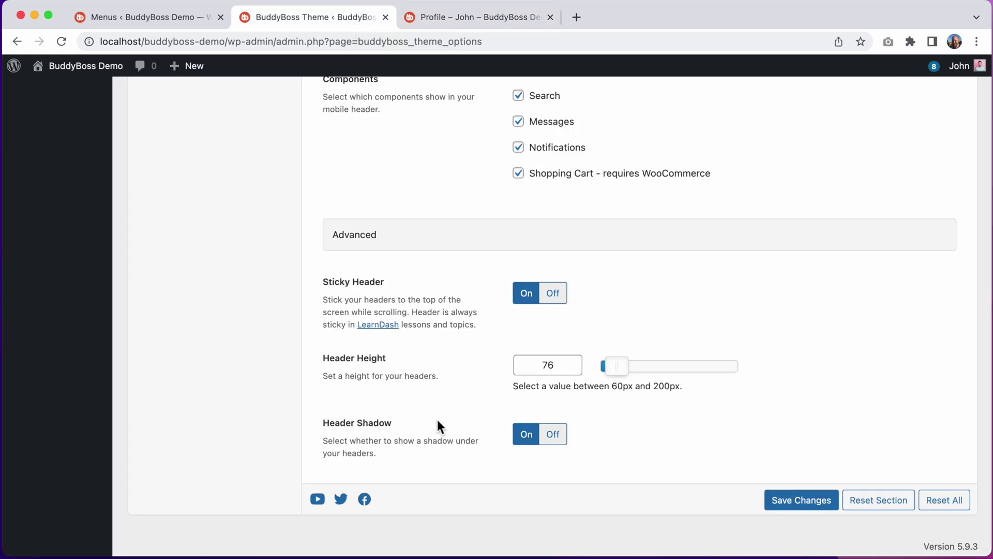
left_click(552, 296)
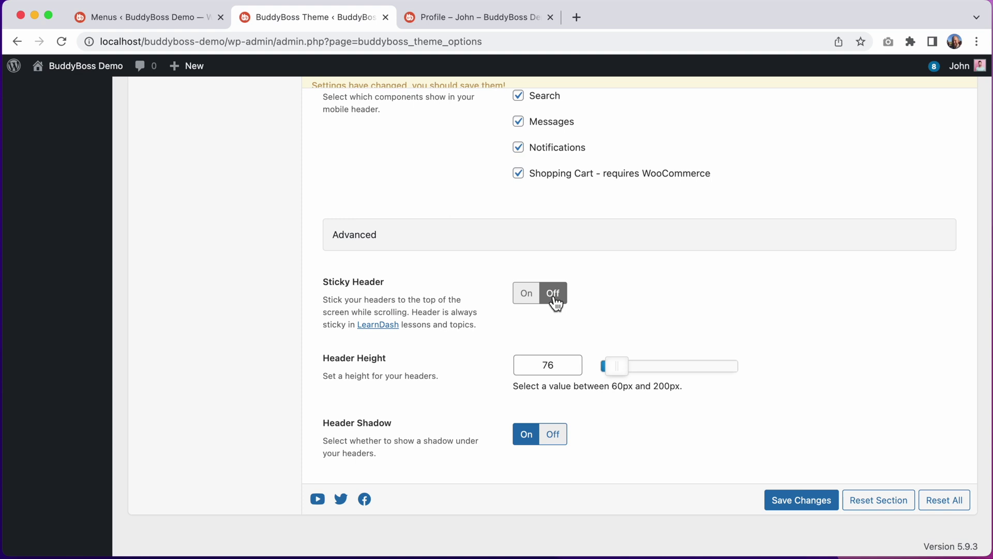
left_click(560, 440)
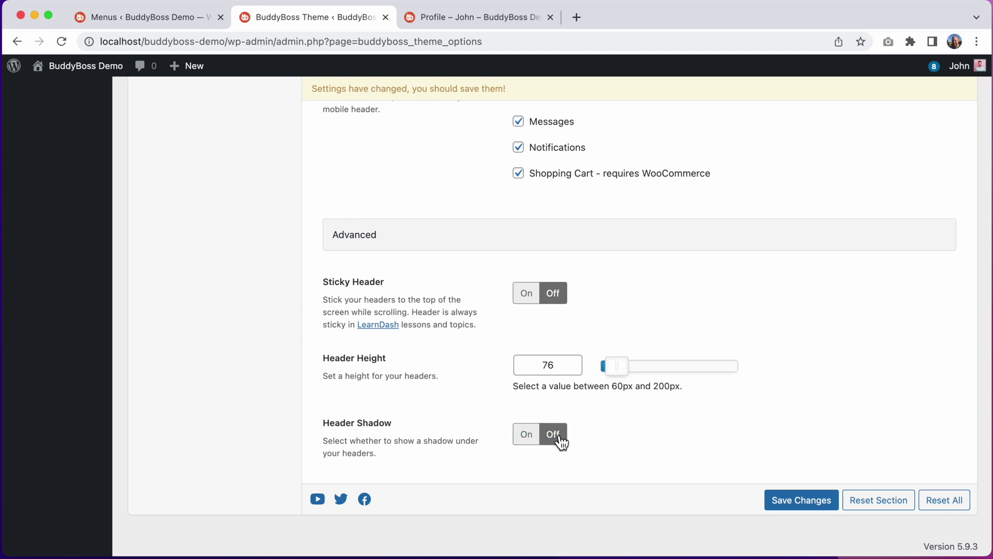
double_click(549, 365)
type("60")
left_click(710, 453)
left_click(799, 504)
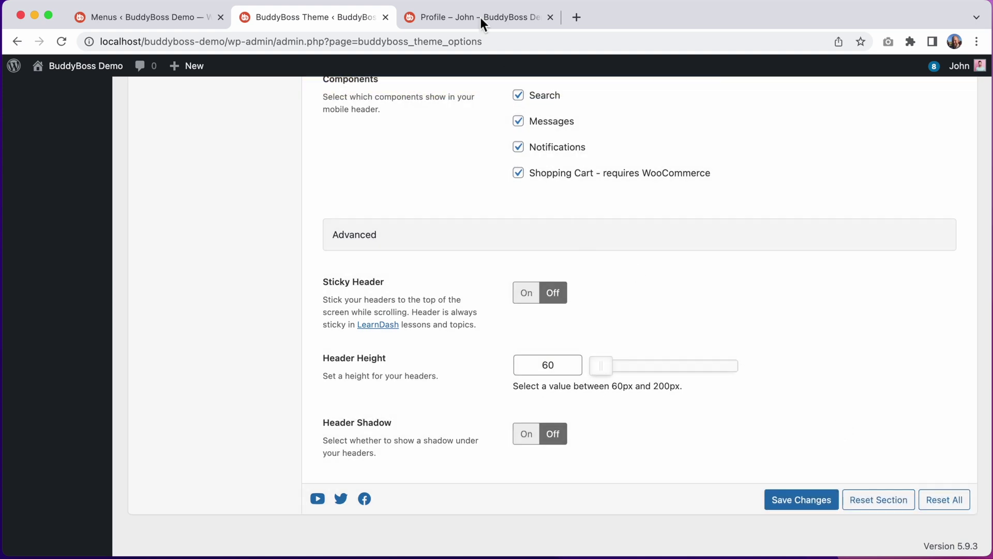
Reload the profile page and scroll down and up to confirm the header scrolls away.
left_click(480, 17)
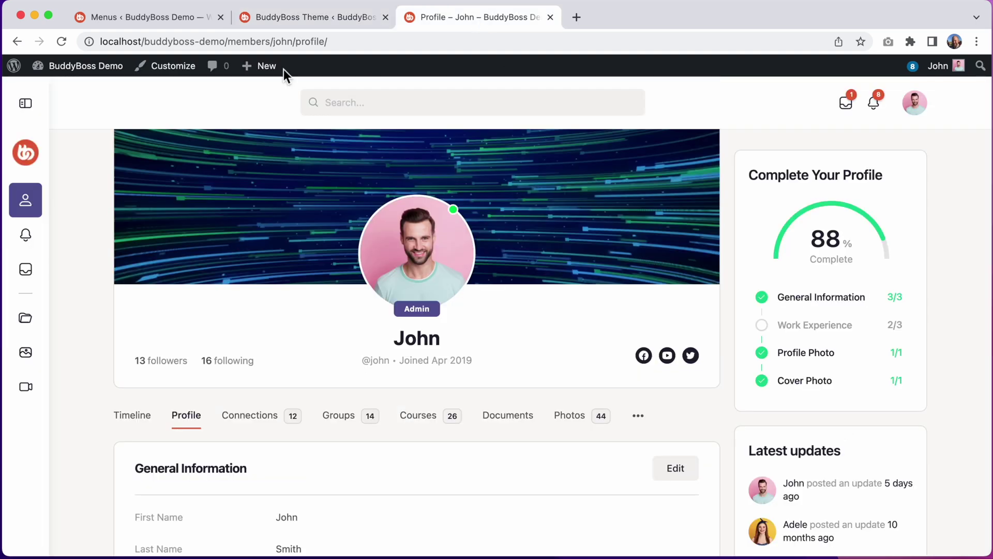
left_click(61, 42)
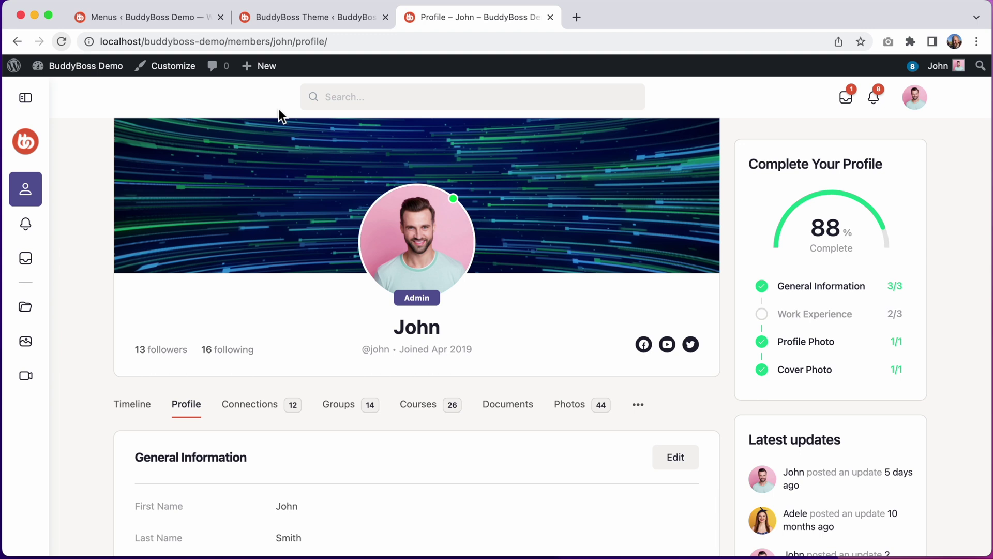
scroll(268, 212, "down", 1)
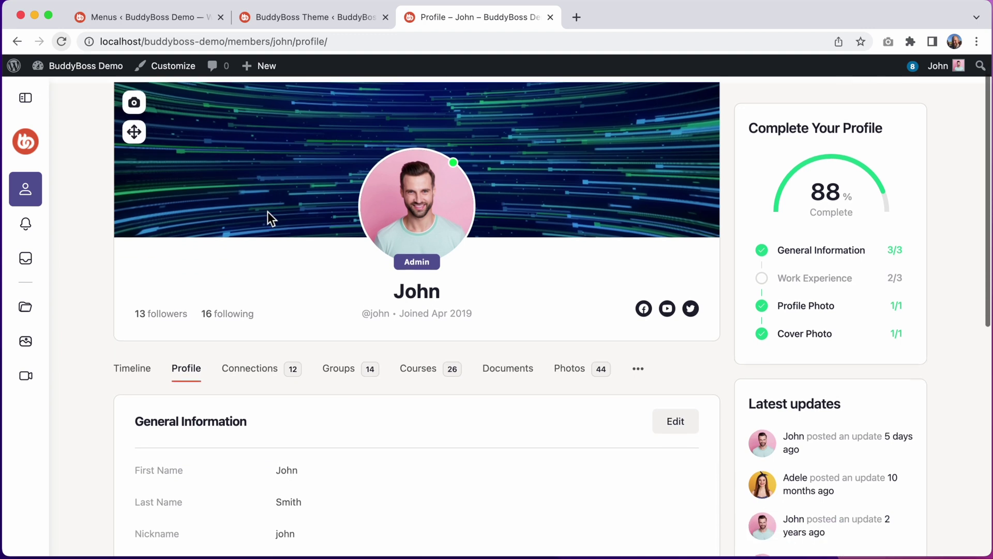
scroll(268, 213, "down", 5)
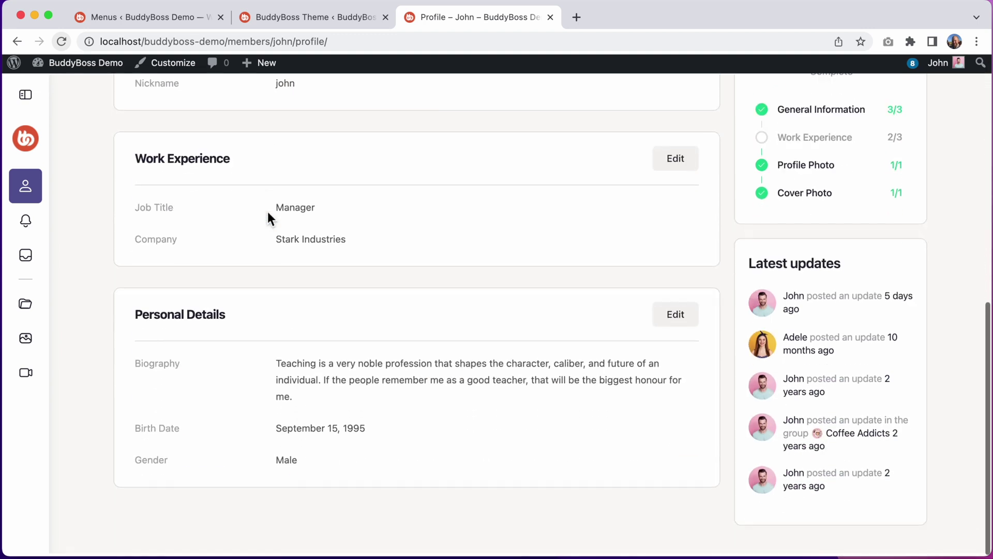
scroll(267, 212, "up", 5)
scroll(268, 212, "up", 2)
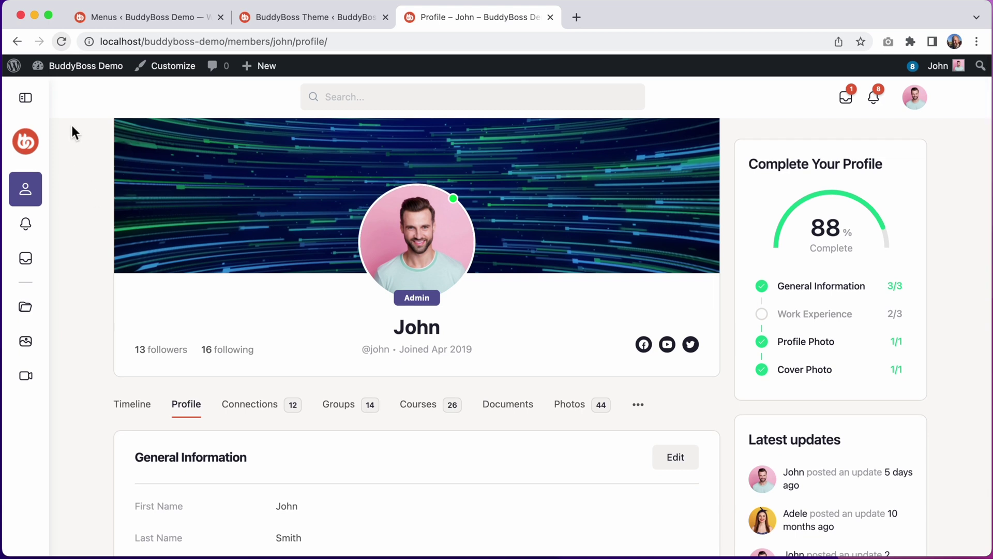